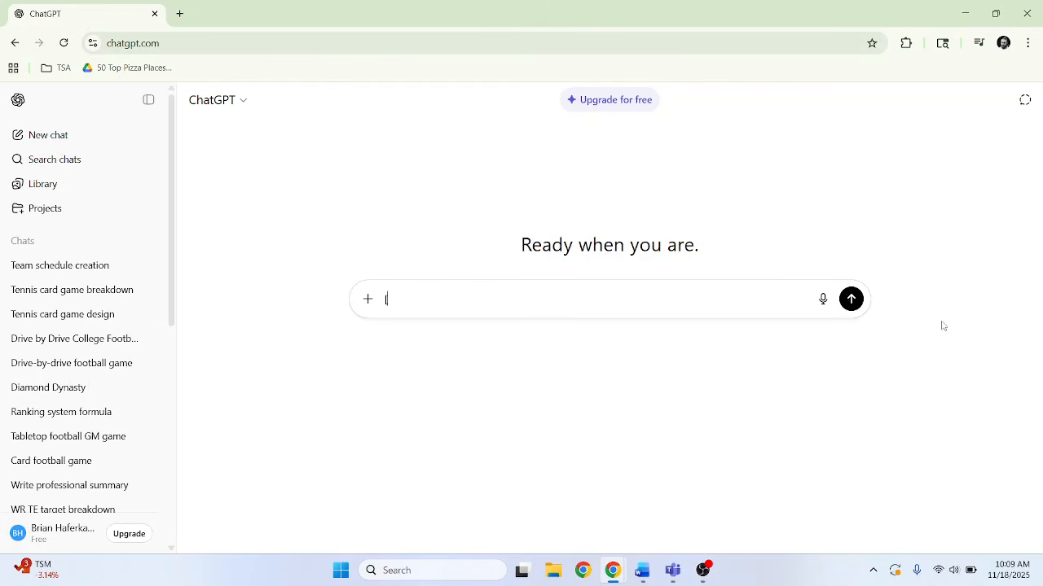
# Open the Play Action Football FACs spreadsheet window, place that spreadsheet last in the tab order, and return to ChatGPT.
pyautogui.press('BackSpace')
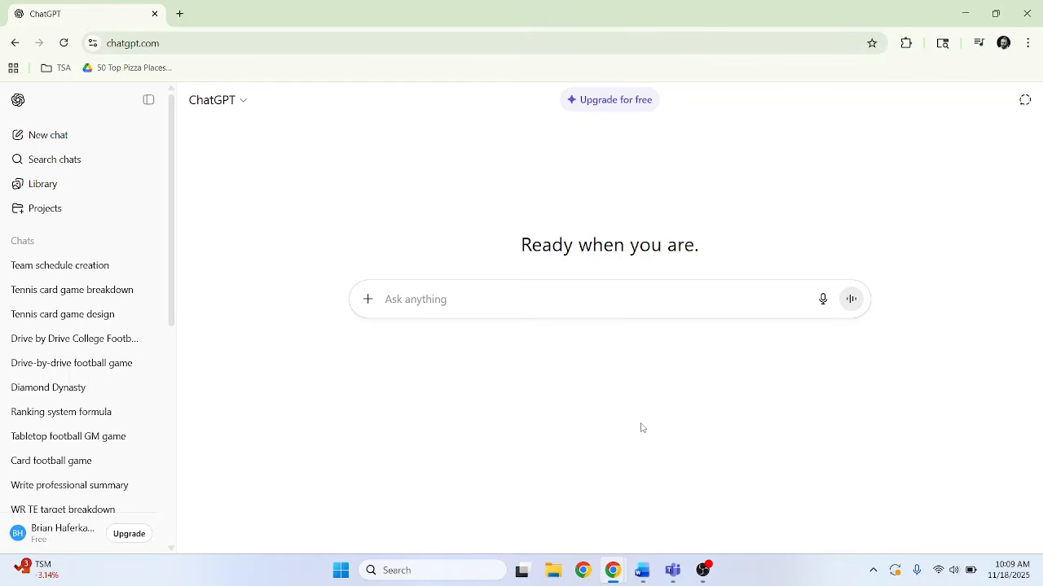
pyautogui.moveTo(612, 575)
pyautogui.click(777, 520)
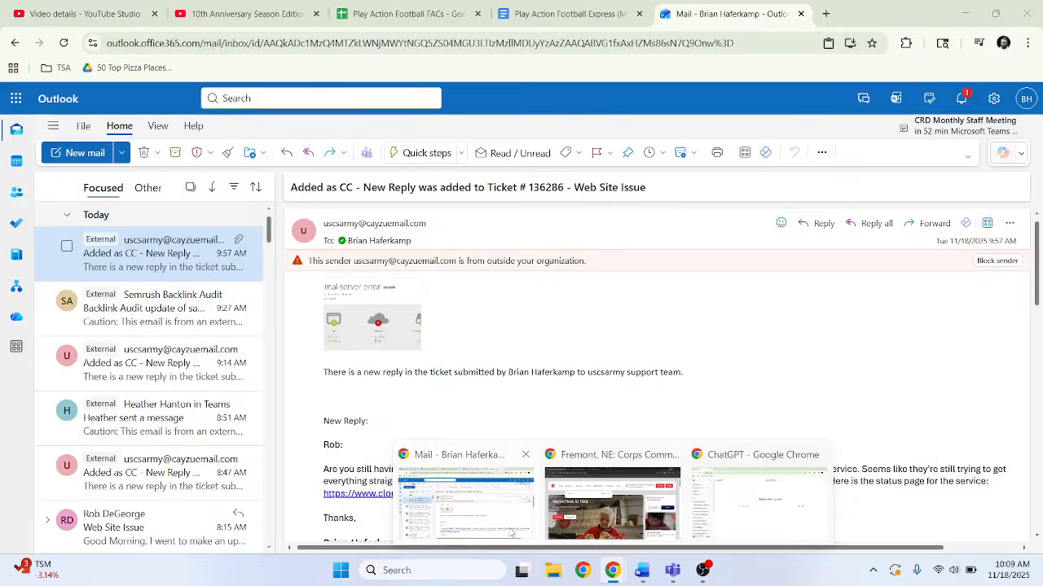
pyautogui.click(511, 532)
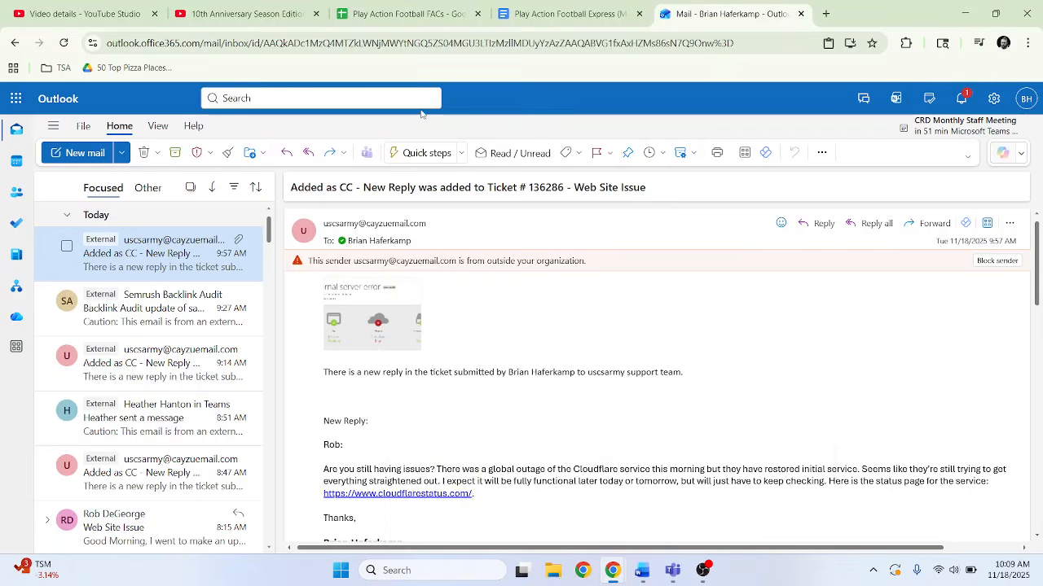
pyautogui.click(407, 14)
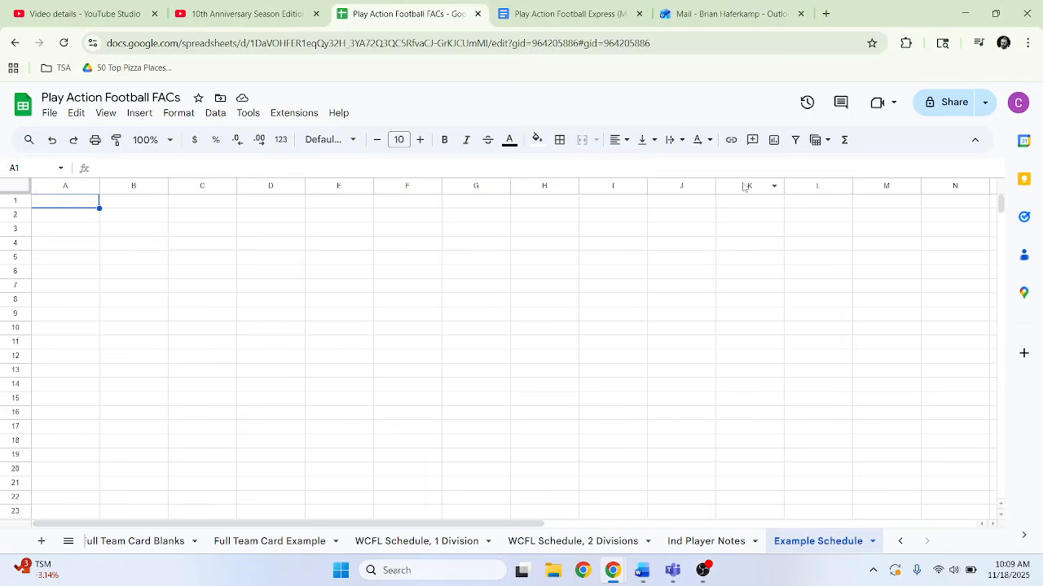
pyautogui.moveTo(581, 13); pyautogui.dragTo(733, 14)
pyautogui.click(965, 13)
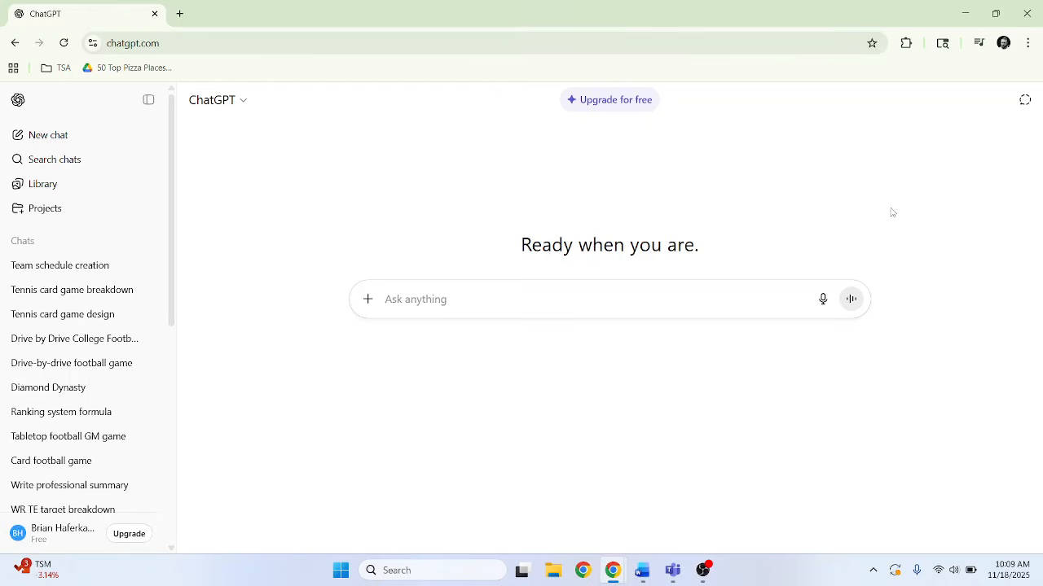
# Begin the prompt with "i need to create a schedule for an 8 team league. there are two divisions: north and south.".
pyautogui.write('i need toc')
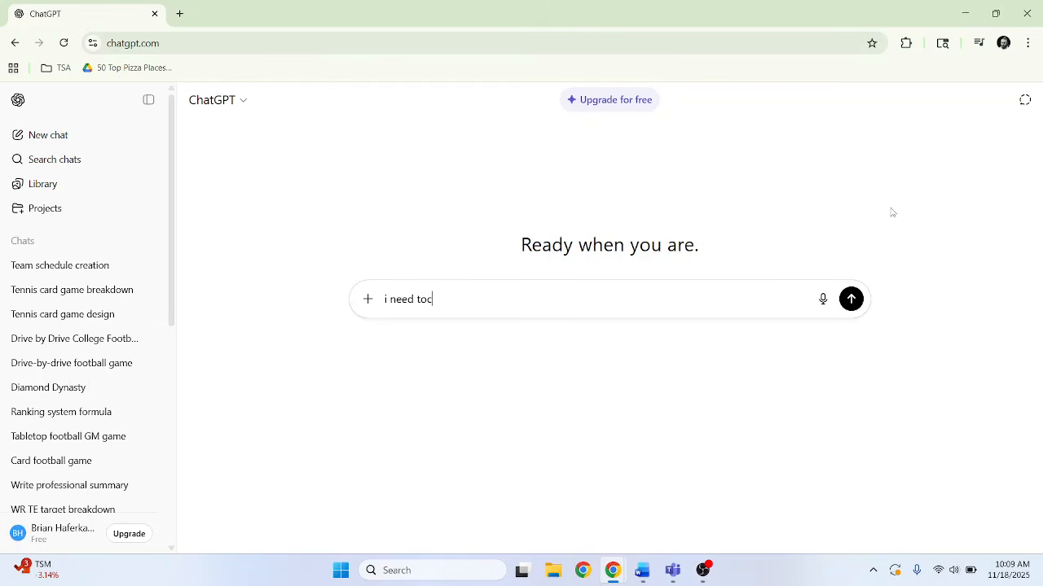
pyautogui.press('BackSpace')
pyautogui.write('create a schedule for an 8 team league.')
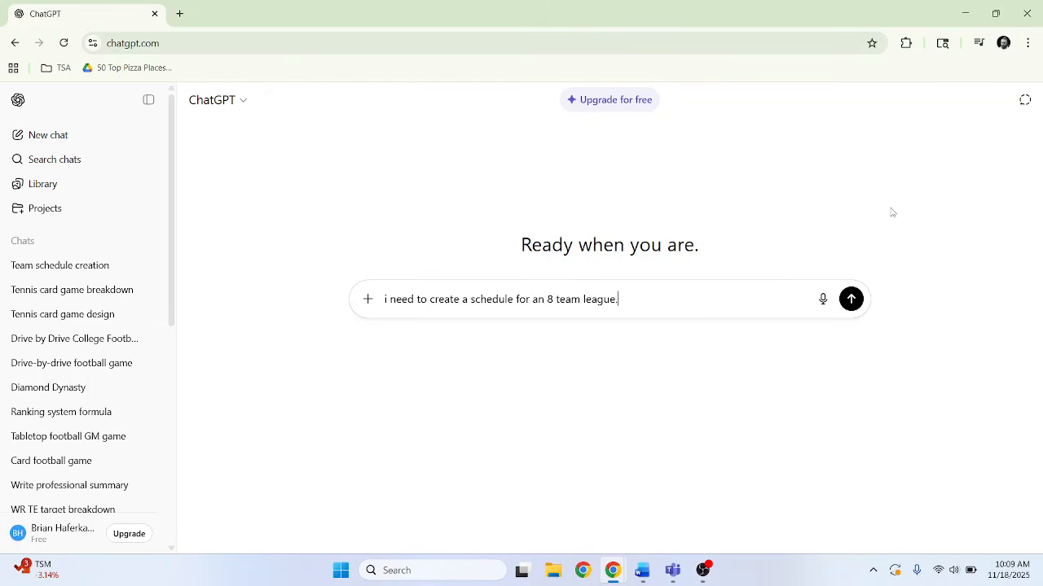
pyautogui.write(' there are two')
pyautogui.write('division')
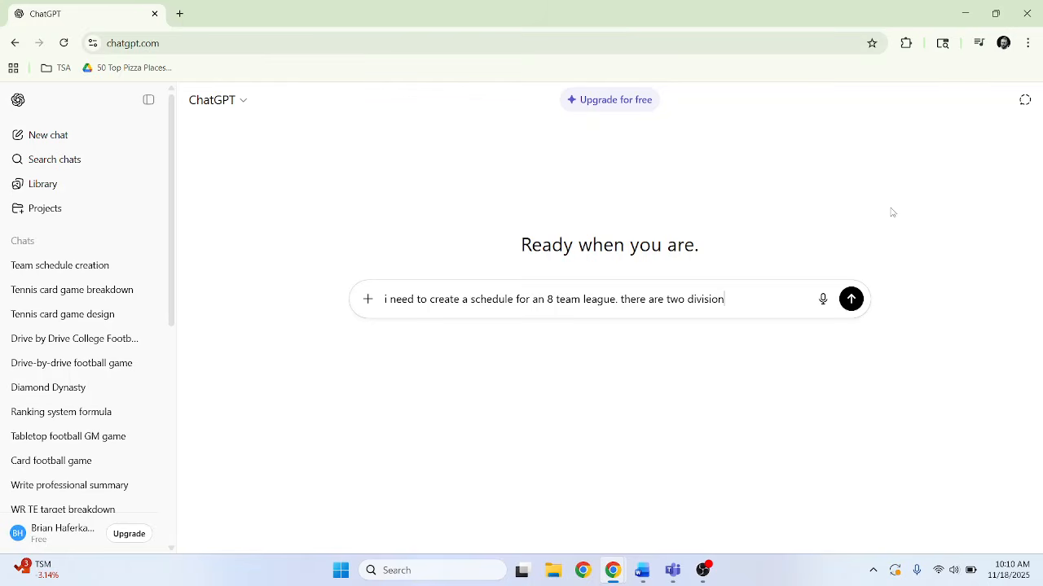
pyautogui.write('s: north and south. ')
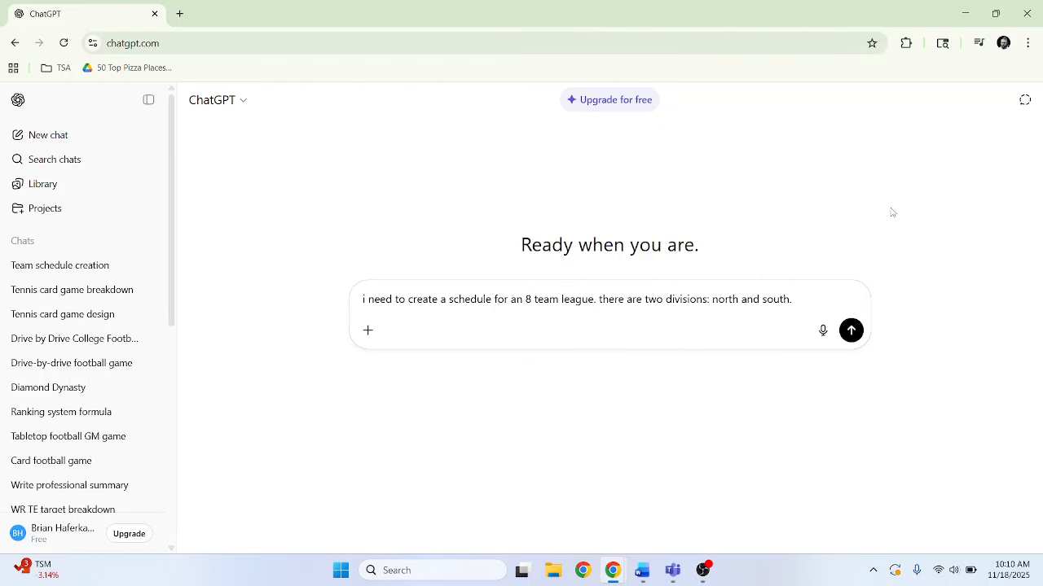
# Add "each team should play the other teams in the division twice--once at home and once away." followed by a blank line.
pyautogui.write('each team should b')
pyautogui.press('BackSpace')
pyautogui.write('play the other')
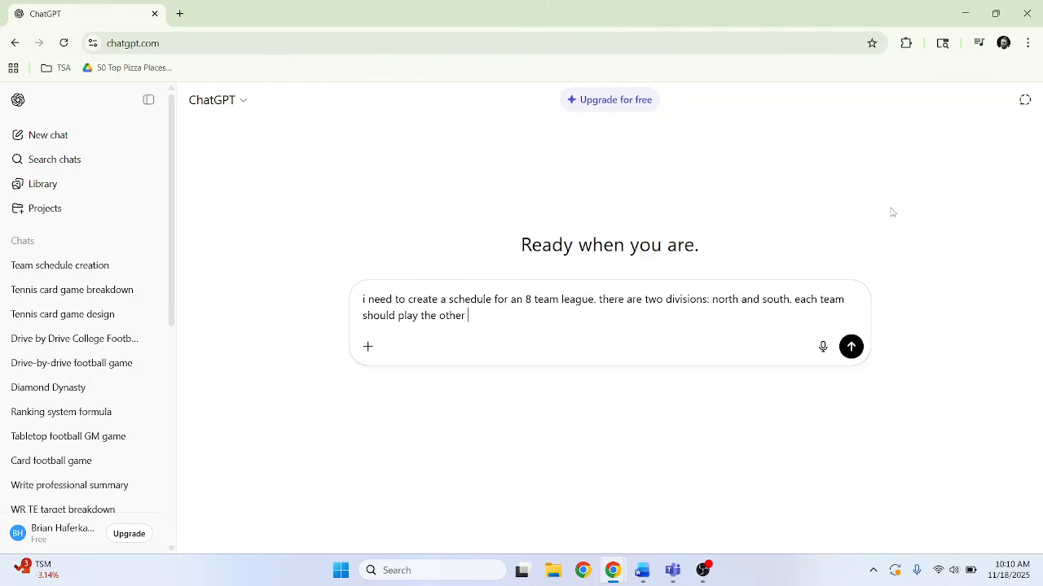
pyautogui.write('steams in theh division twice:')
pyautogui.press('BackSpace')
pyautogui.press('BackSpace')
pyautogui.write('--once at home and once on')
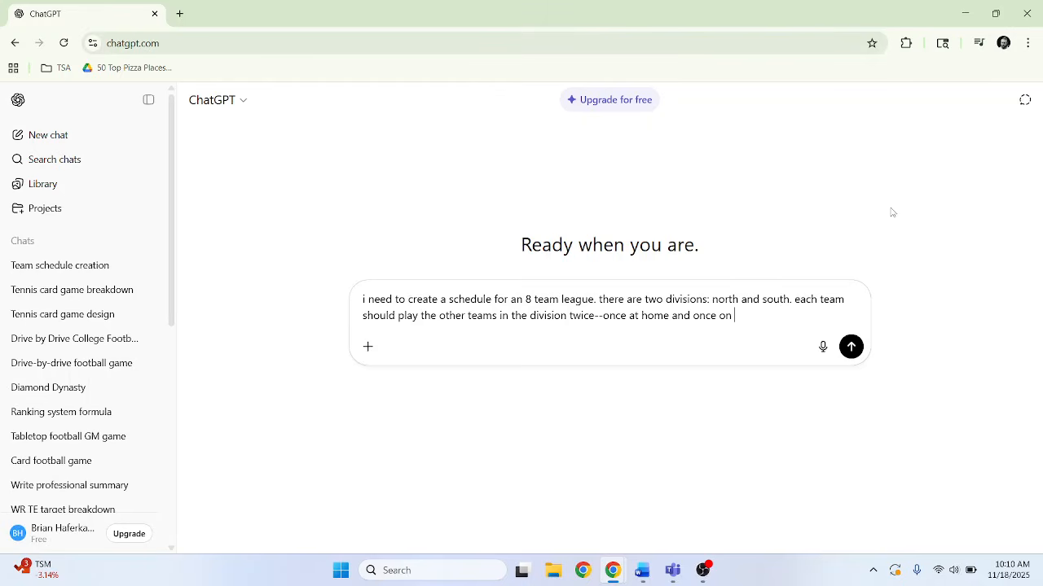
pyautogui.press('BackSpace')
pyautogui.write('away')
pyautogui.hotkey('shift', 'Return')
pyautogui.hotkey('shift', 'Return')
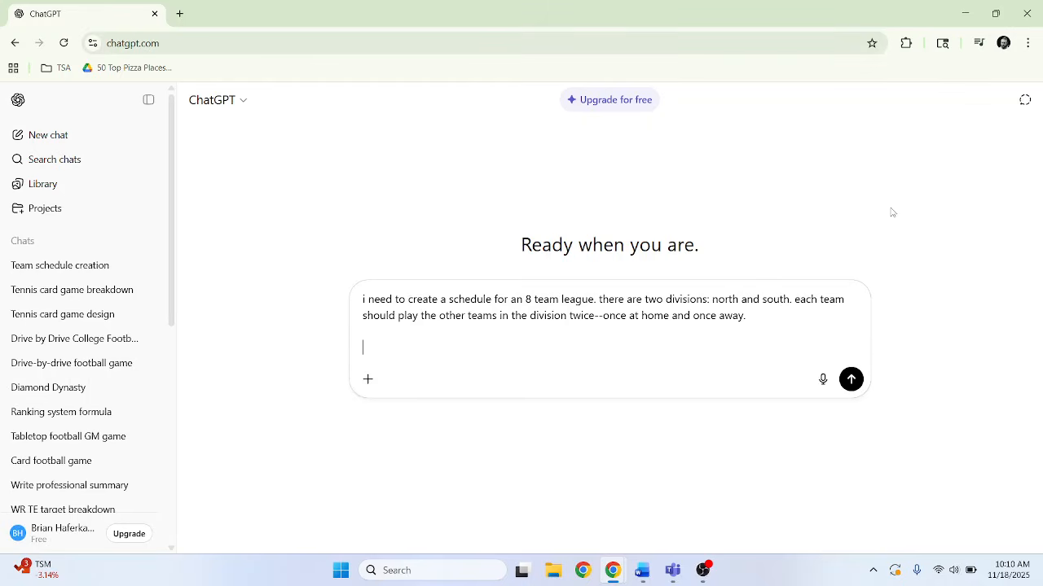
# Add a "North division" heading with SF beneath it and submit the prompt.
pyautogui.write('North division')
pyautogui.hotkey('shift', 'Return')
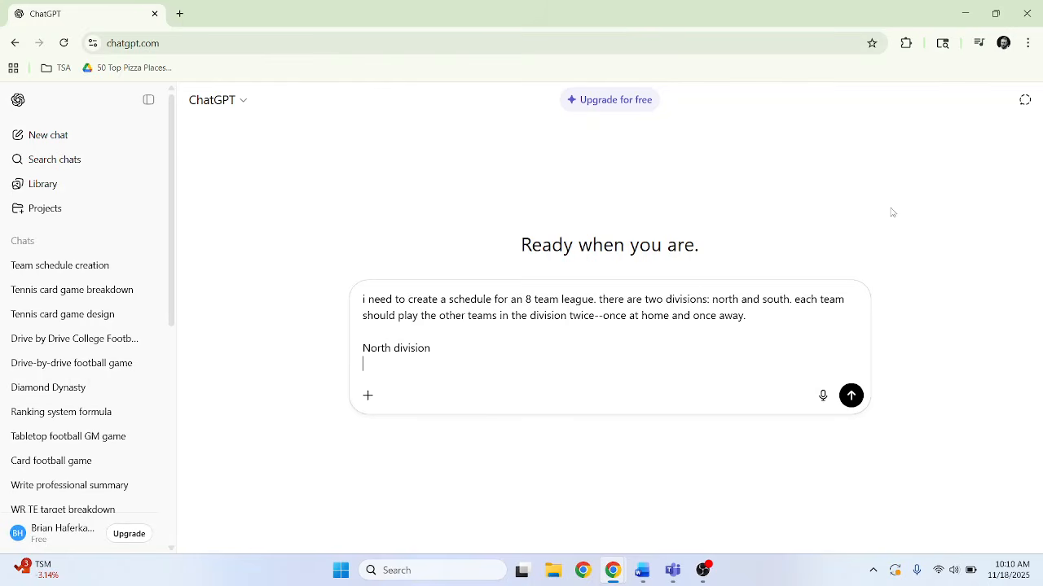
pyautogui.write('SF')
pyautogui.press('Return')
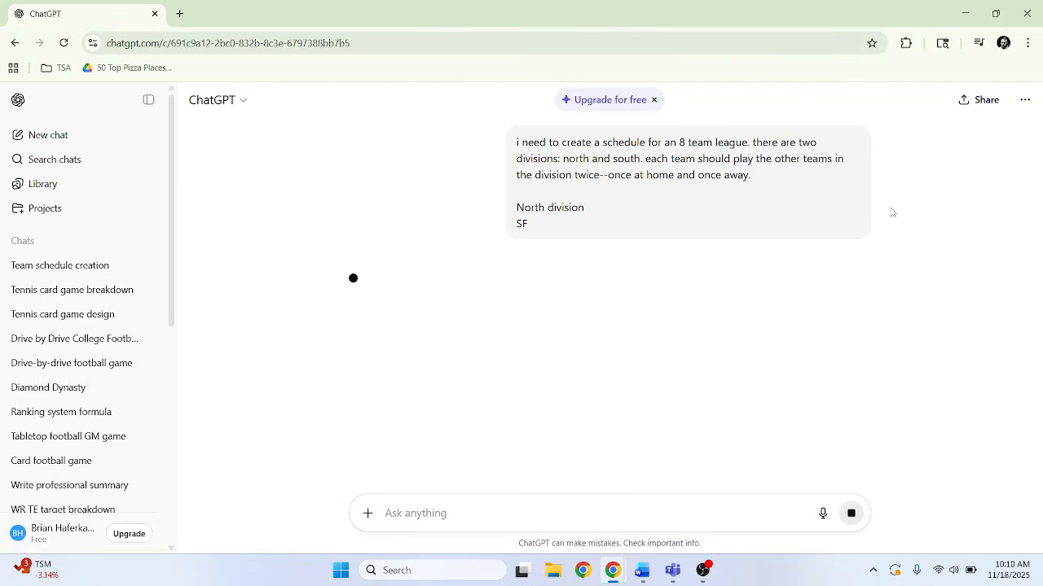
# Stop the response, reopen the sent message for editing, and list DEN, POR and SEA under SF.
pyautogui.click(852, 514)
pyautogui.click(859, 253)
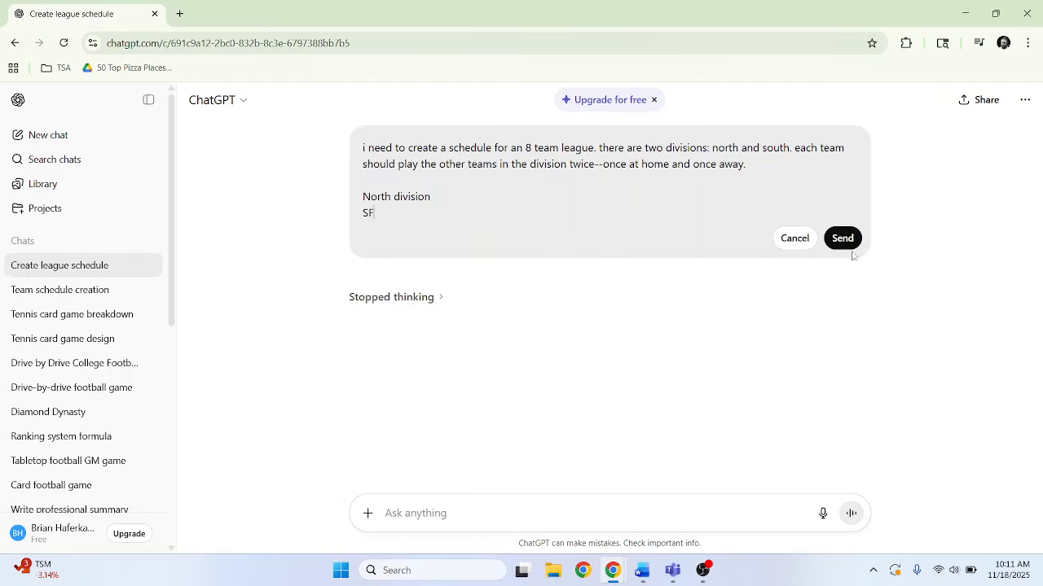
pyautogui.hotkey('shift', 'Return')
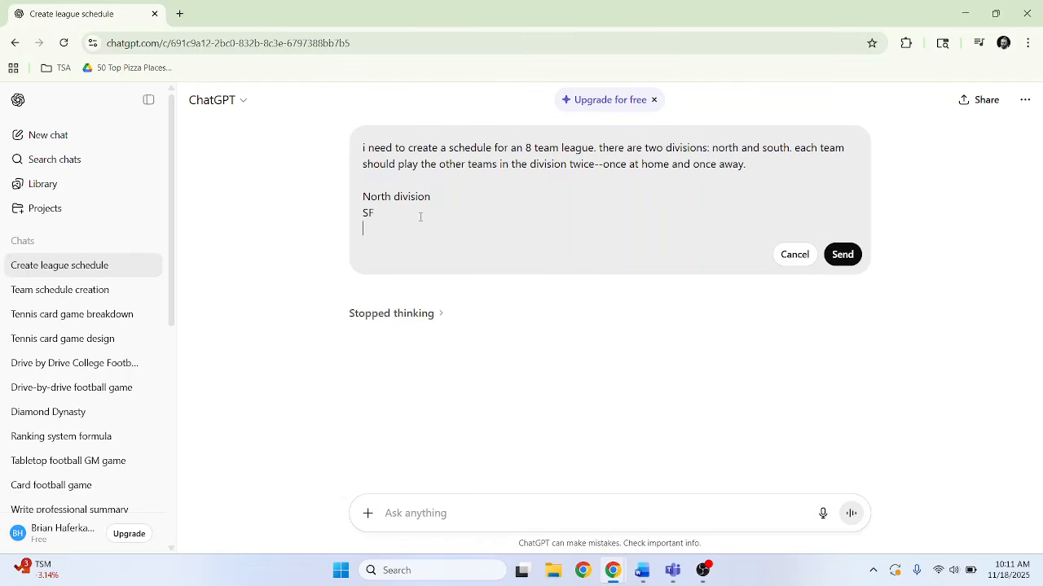
pyautogui.write('DEN')
pyautogui.hotkey('shift', 'Return')
pyautogui.write('POR')
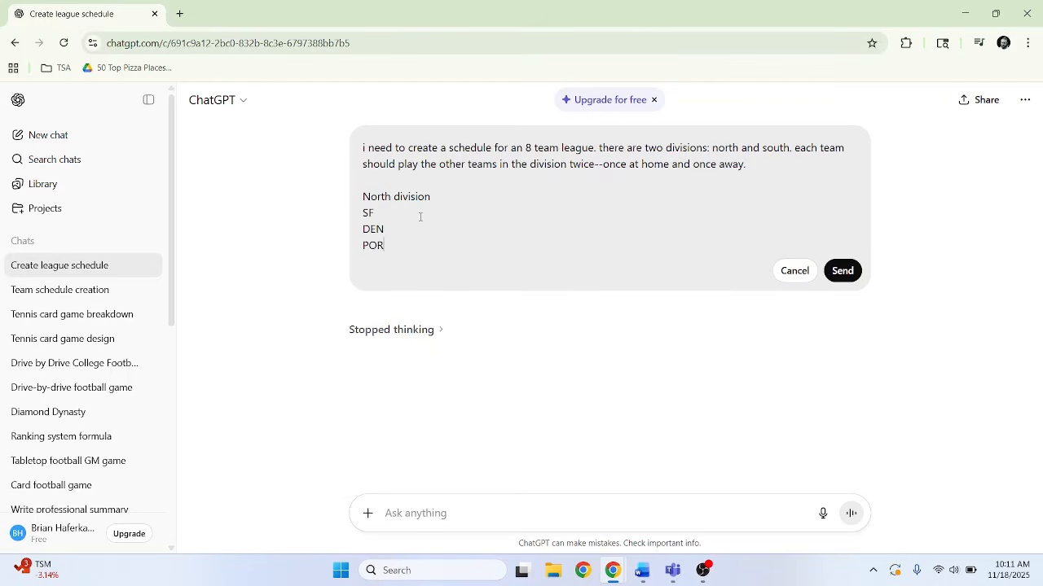
pyautogui.hotkey('shift', 'Return')
pyautogui.write('SEA')
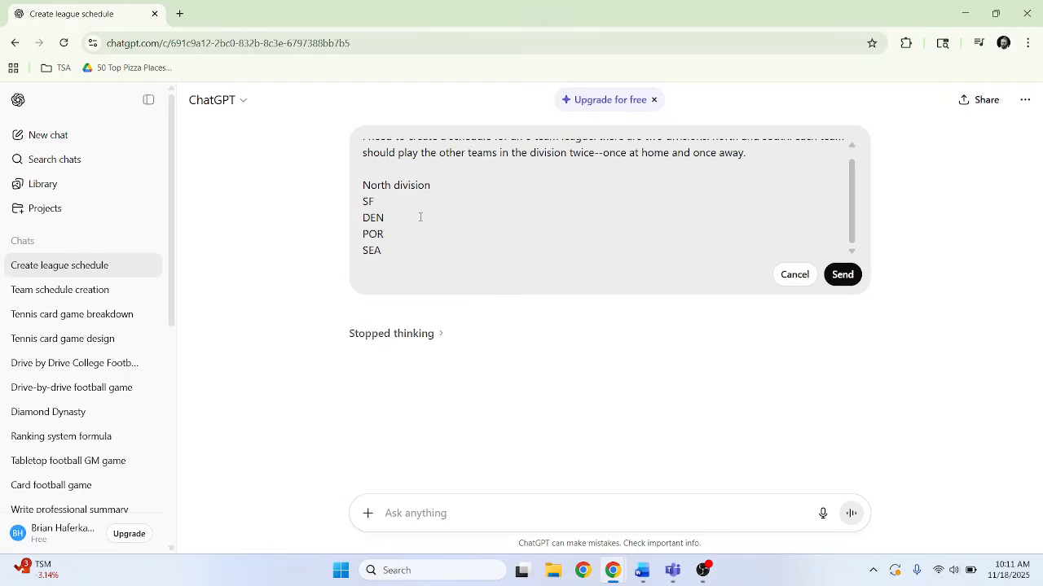
# Add a "South division" heading below the North teams, separated by a blank line.
pyautogui.hotkey('shift', 'Return')
pyautogui.hotkey('shift', 'Return')
pyautogui.write('SOUT')
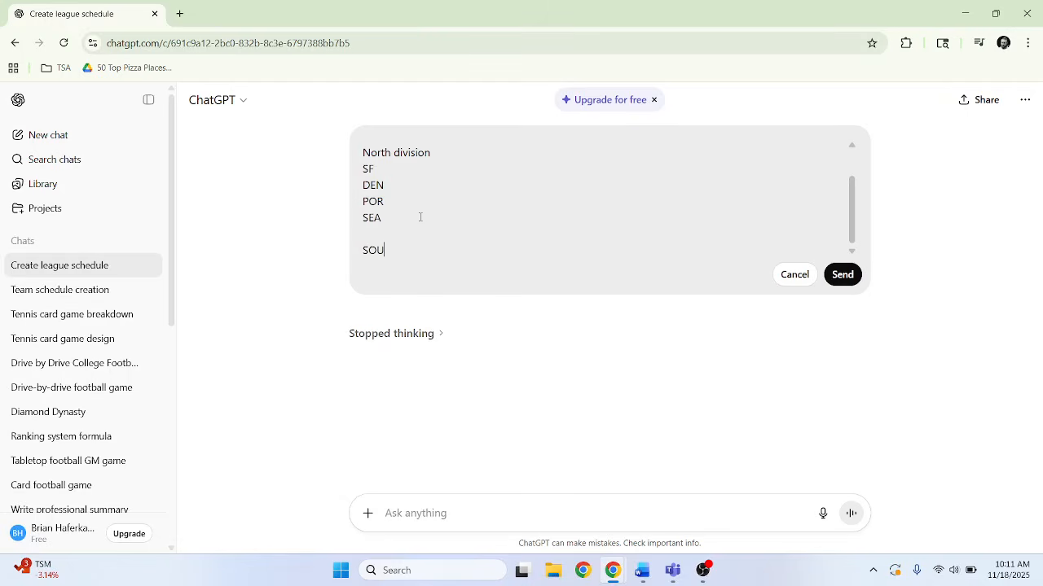
pyautogui.press('BackSpace')
pyautogui.press('BackSpace')
pyautogui.press('BackSpace')
pyautogui.write('outh division')
# List LA, LV, SD and PHO on separate lines under South division and resend the edited message.
pyautogui.hotkey('shift', 'Return')
pyautogui.write('LA')
pyautogui.hotkey('shift', 'Return')
pyautogui.write('LV')
pyautogui.hotkey('shift', 'Return')
pyautogui.write('SD')
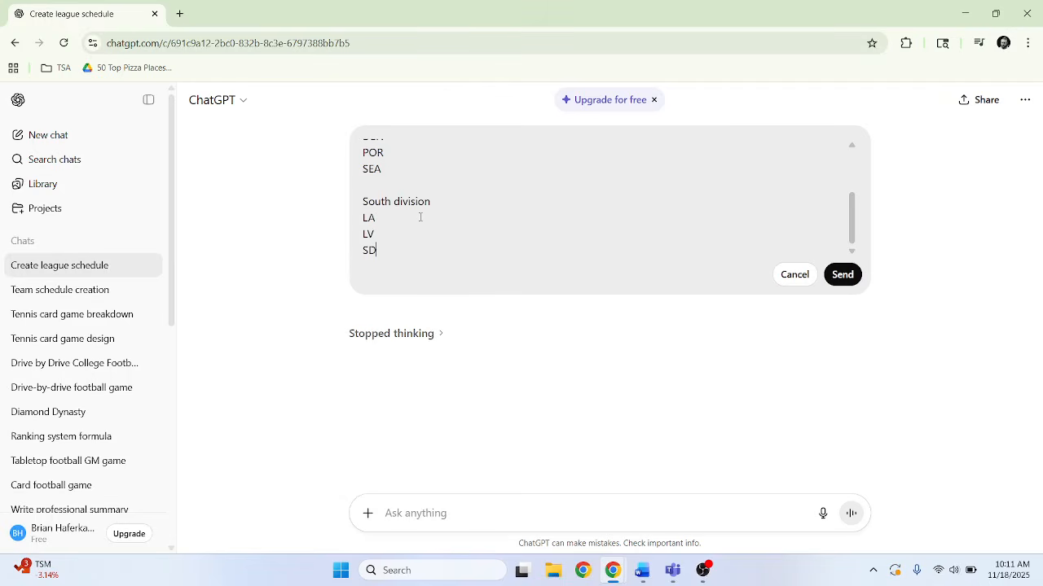
pyautogui.hotkey('shift', 'Return')
pyautogui.write('PHO')
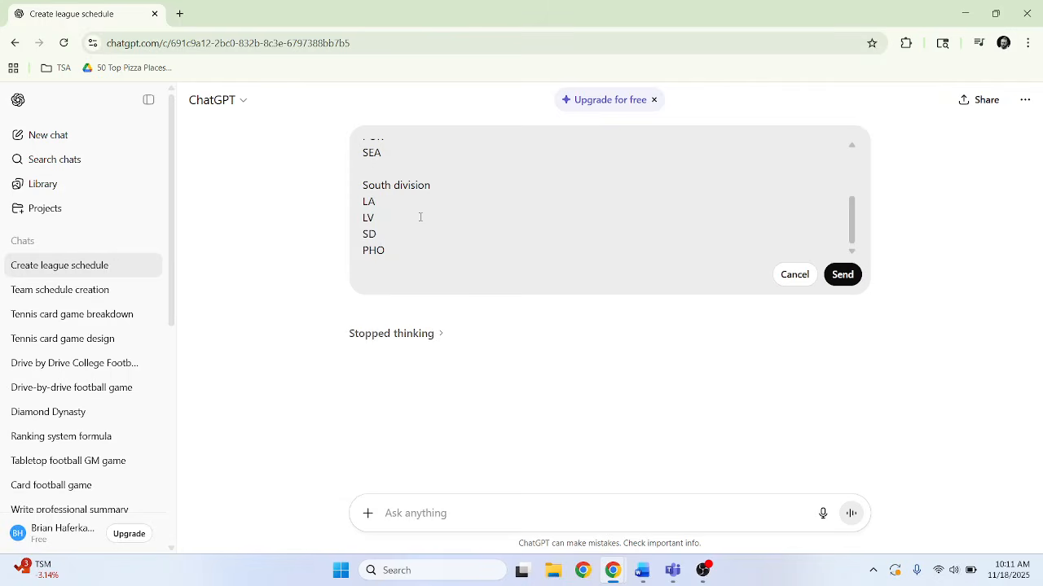
pyautogui.click(842, 276)
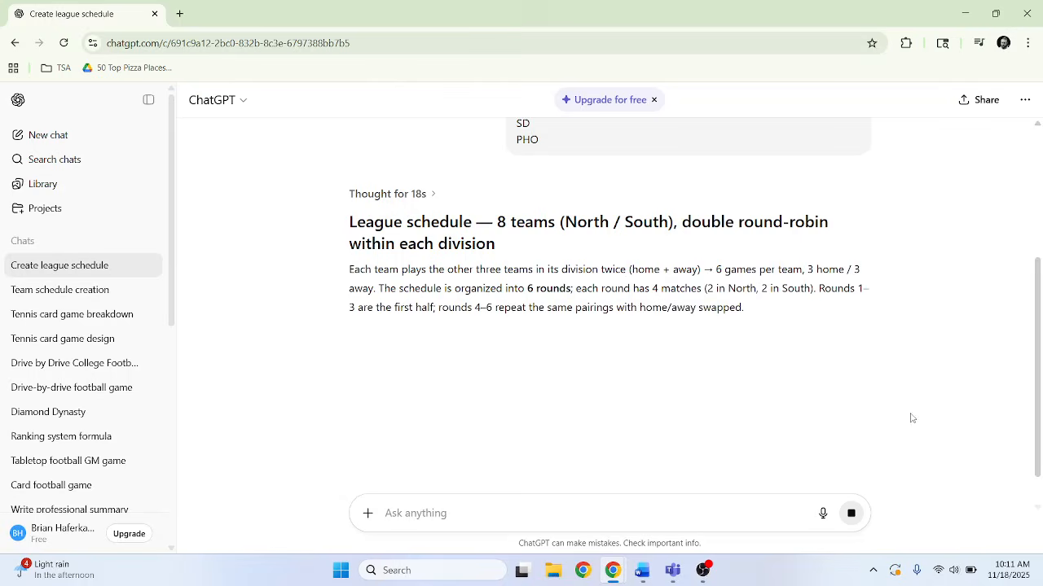
# Review the generated round-by-round schedule, its summary checks and the follow-up options offered.
pyautogui.scroll(-3, 901, 382)
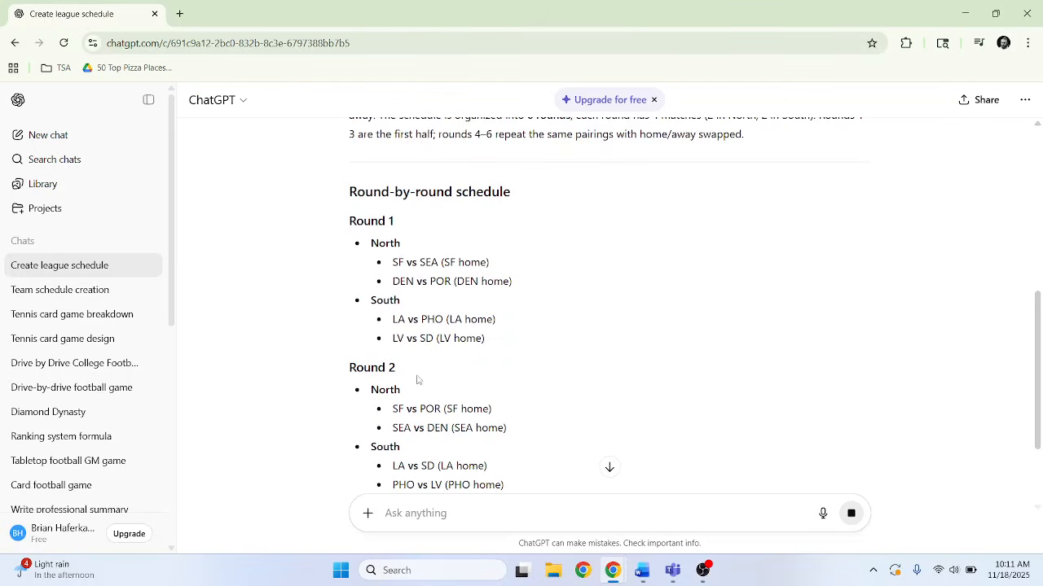
pyautogui.moveTo(356, 222); pyautogui.dragTo(501, 338)
pyautogui.click(677, 392)
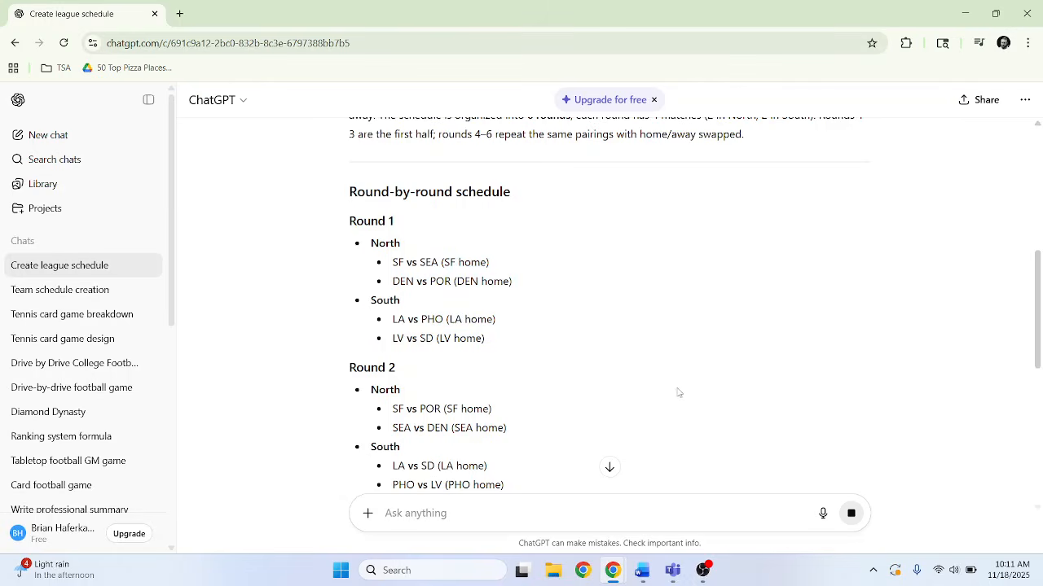
pyautogui.scroll(-5, 887, 391)
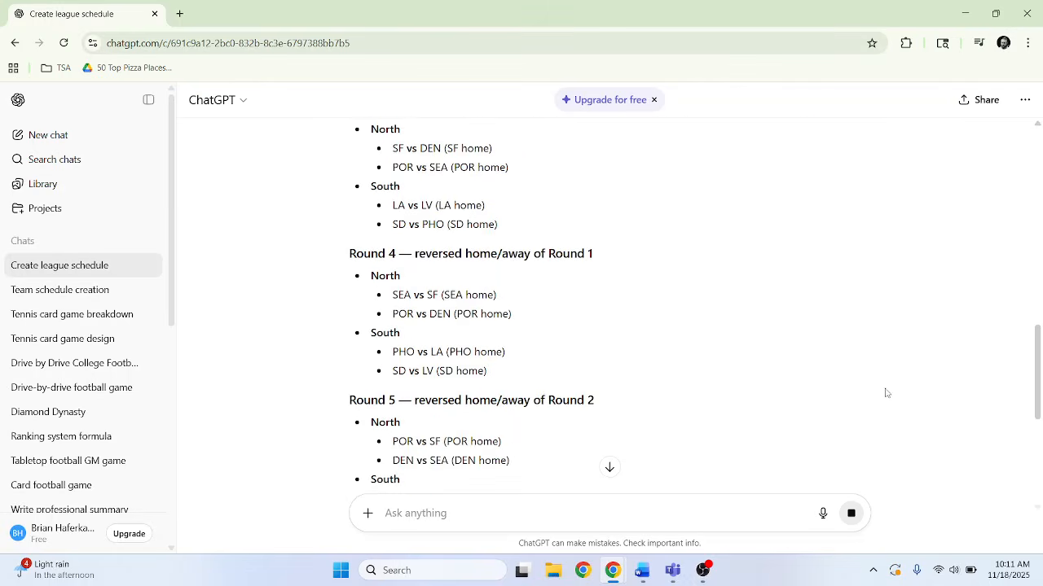
pyautogui.scroll(-5, 887, 392)
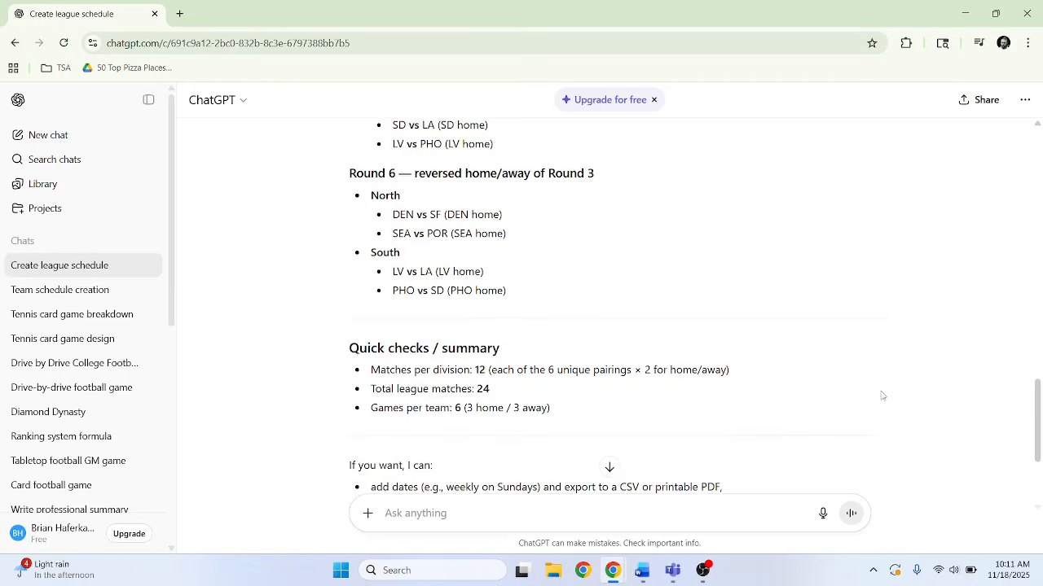
pyautogui.scroll(-2, 882, 396)
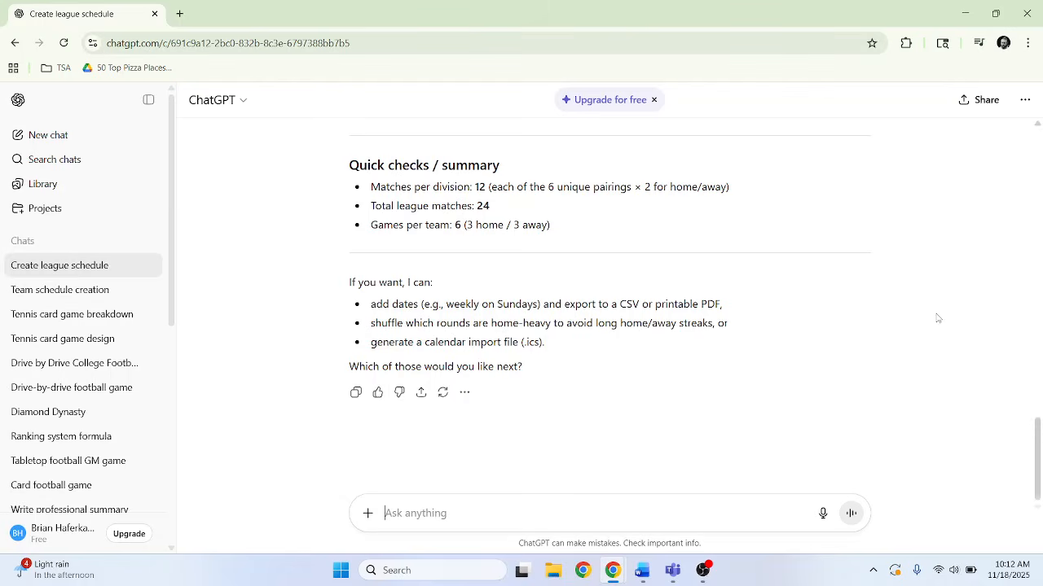
# Request "export to csv" and download the resulting league_schedule.csv file.
pyautogui.write('exp')
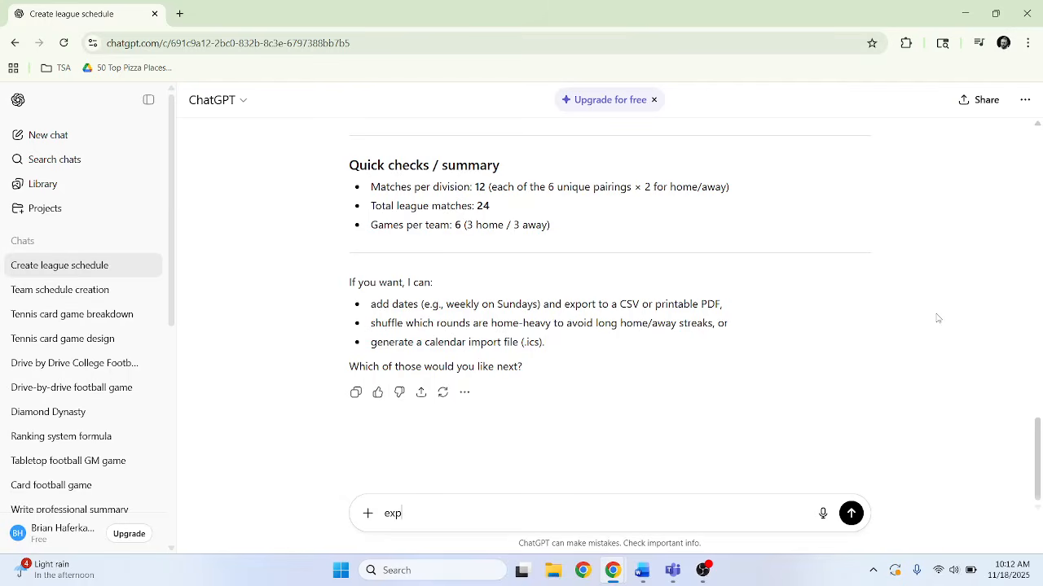
pyautogui.write('ort to csv')
pyautogui.press('Return')
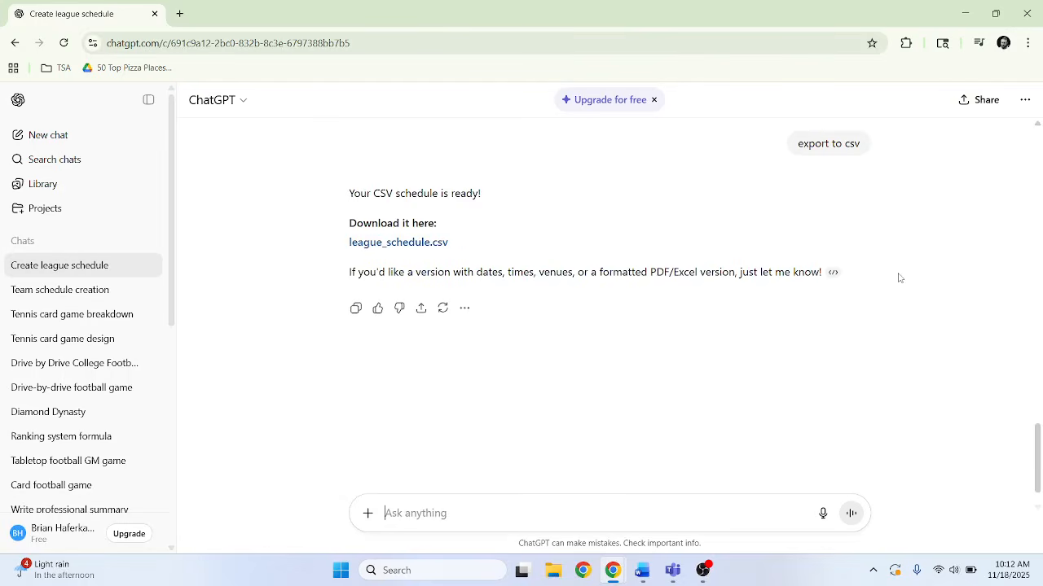
pyautogui.click(438, 244)
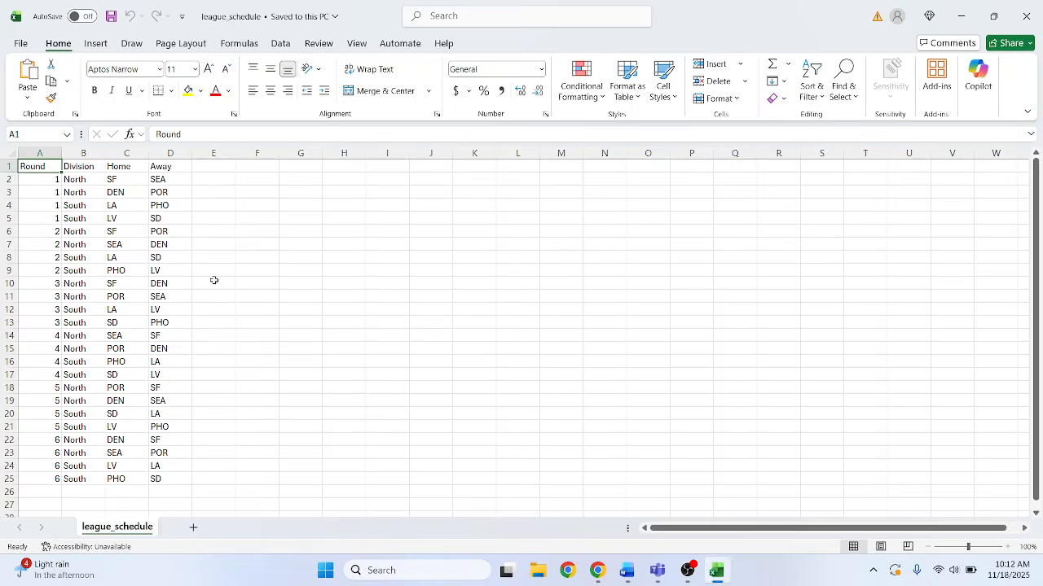
# Copy the schedule table A1:D25 from league_schedule in Excel into cell A1 of the Example Schedule sheet in Play Action Football FACs.
pyautogui.moveTo(36, 167)
pyautogui.mouseDown()
pyautogui.moveTo(145, 467)
pyautogui.moveTo(180, 484)
pyautogui.mouseUp()
pyautogui.hotkey('ctrl', 'c')
pyautogui.click(962, 16)
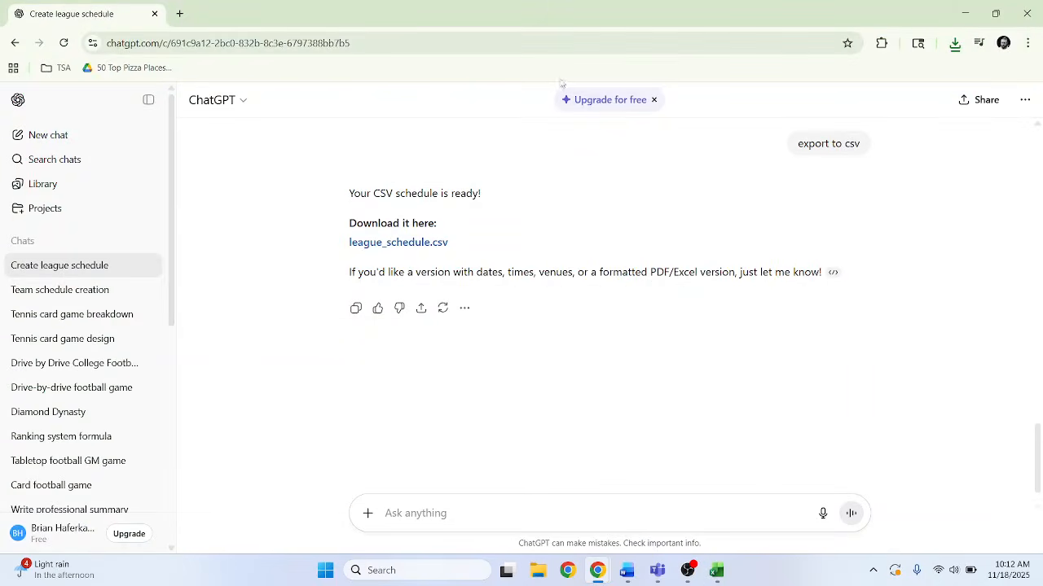
pyautogui.click(963, 13)
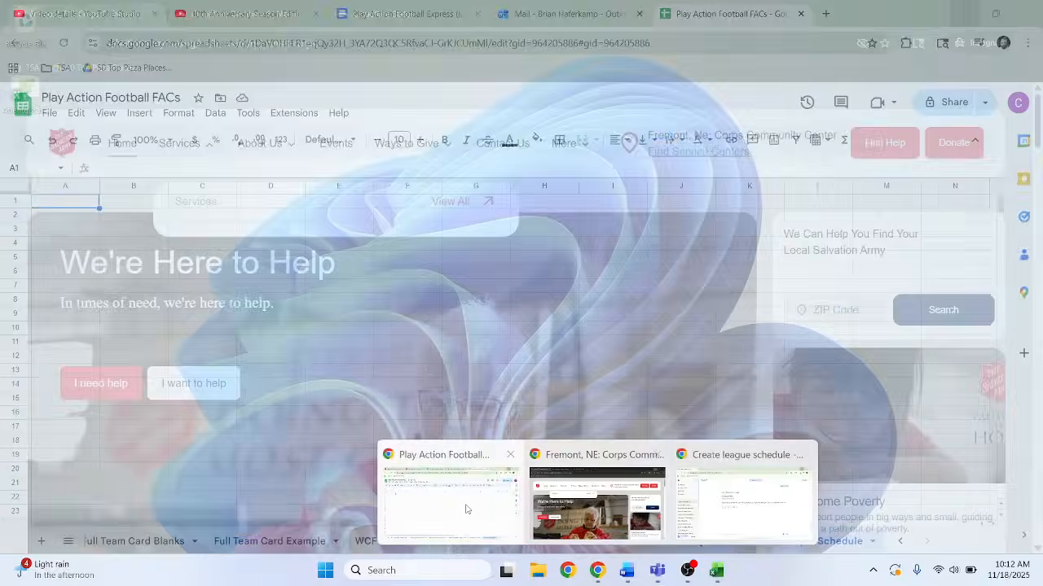
pyautogui.click(460, 505)
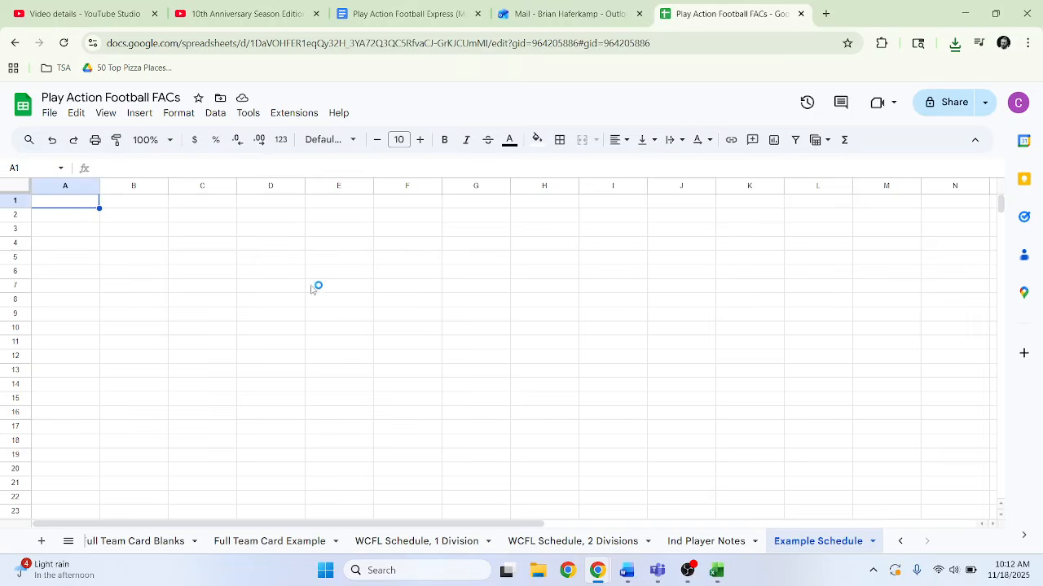
pyautogui.hotkey('ctrl', 'v')
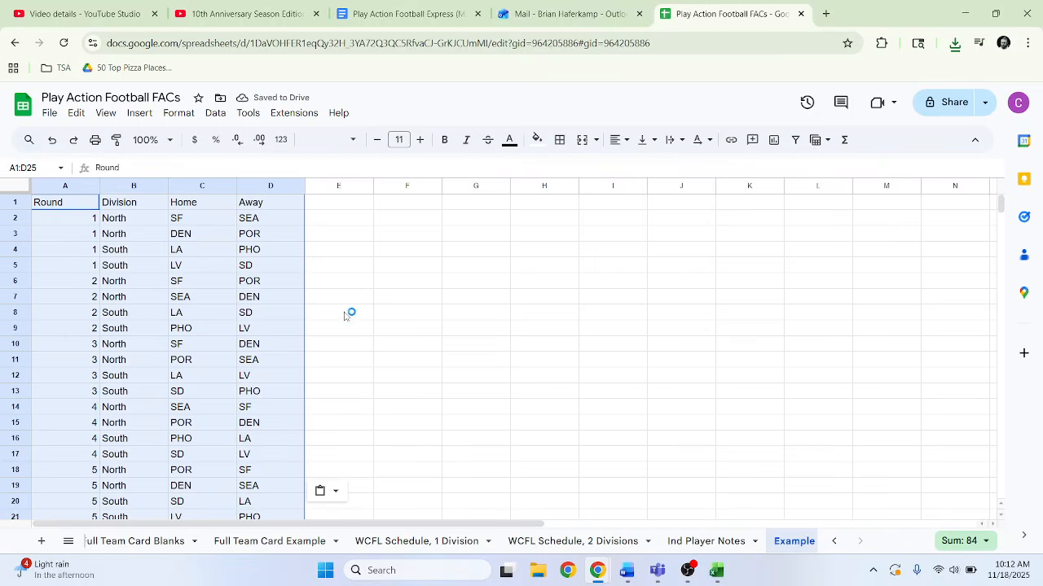
pyautogui.hotkey('ctrl', 'v')
pyautogui.click(338, 312)
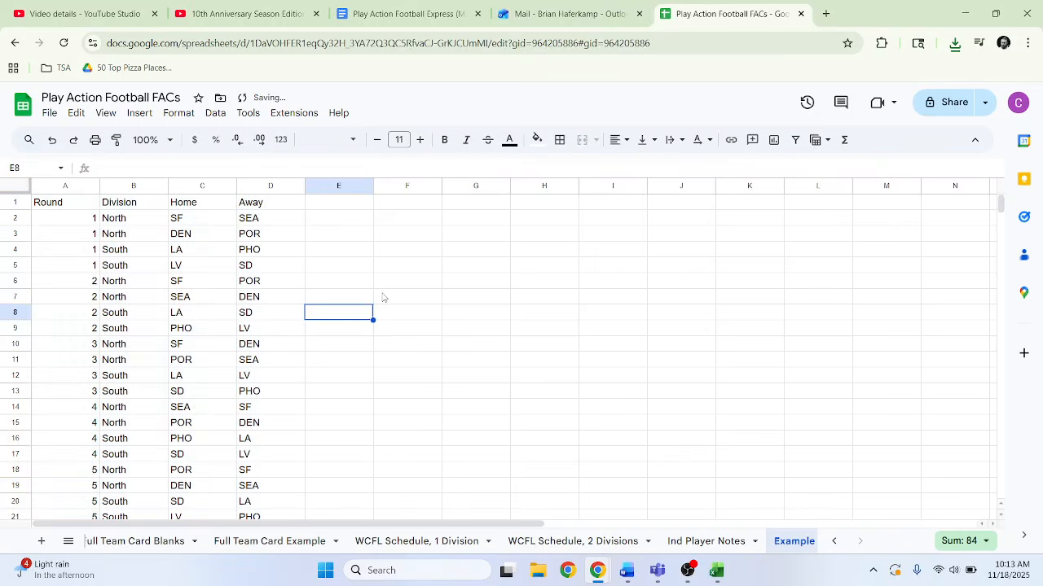
# Rename the Round header in A1 to Week and move the Home column after the Away column.
pyautogui.click(47, 185)
pyautogui.click(61, 206)
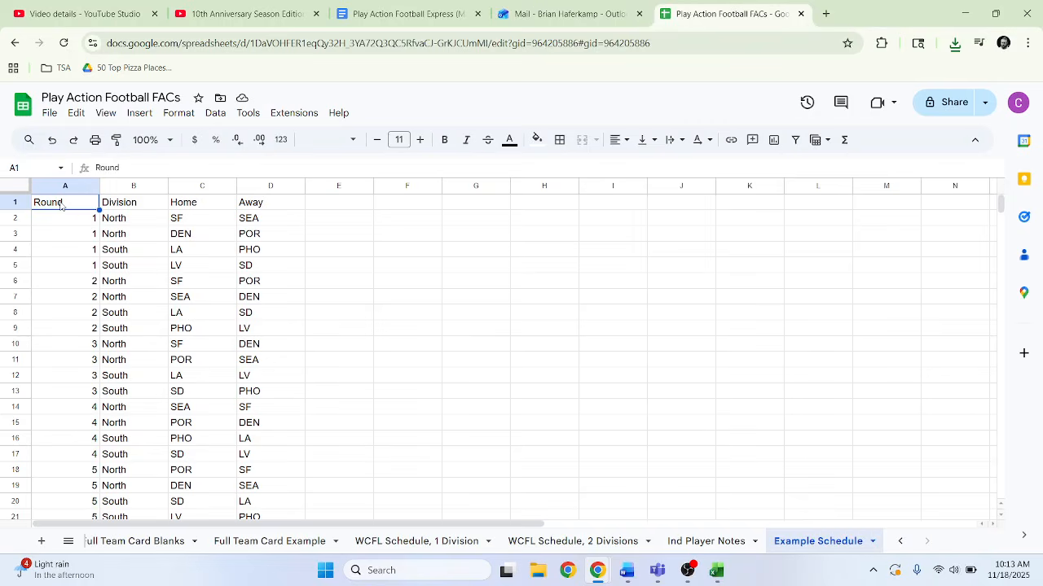
pyautogui.write('Week')
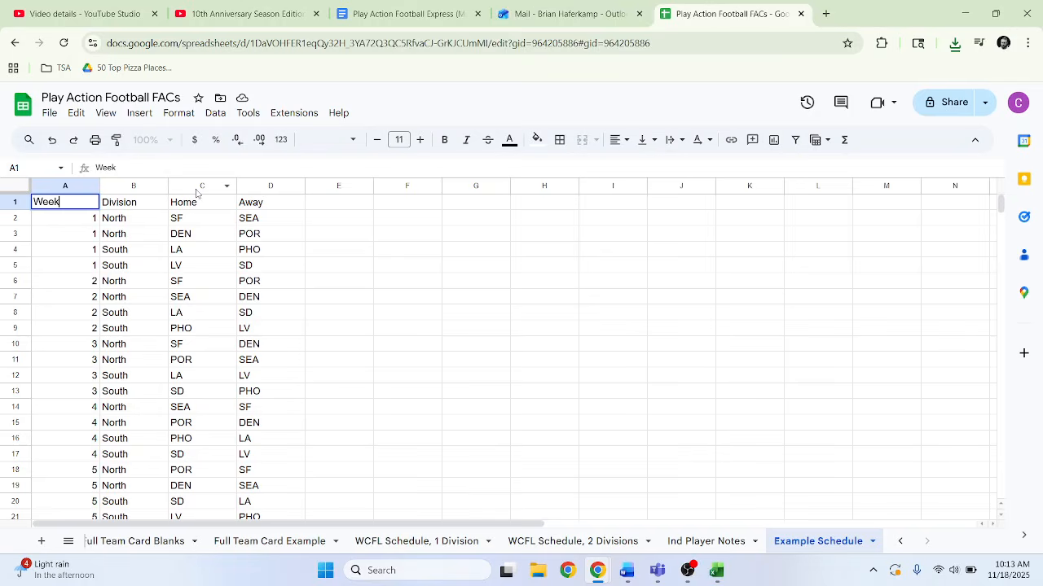
pyautogui.moveTo(202, 185); pyautogui.dragTo(288, 286)
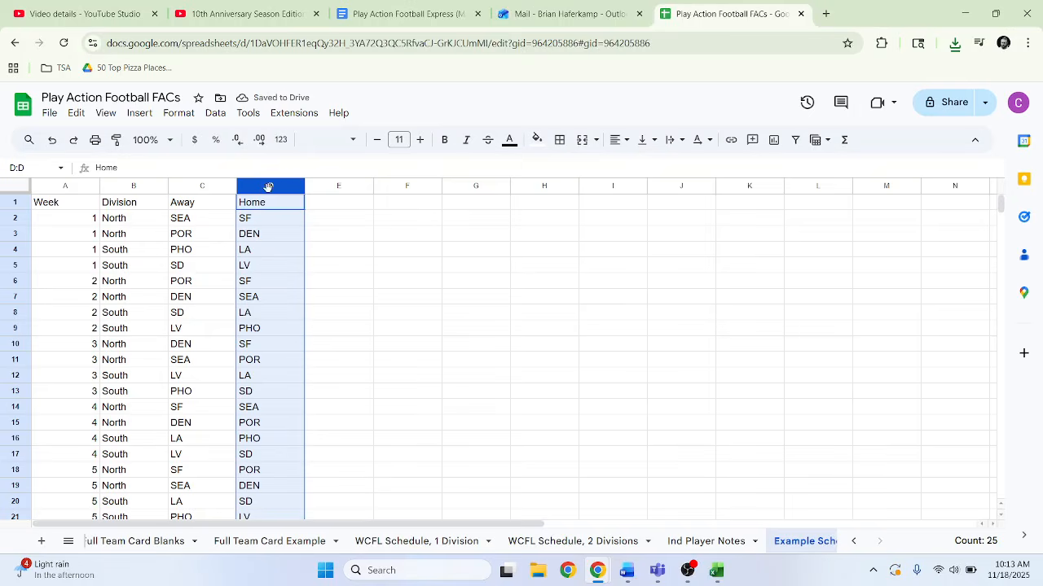
# Insert two blank columns between the Away and Home columns.
pyautogui.rightClick(268, 187)
pyautogui.click(338, 250)
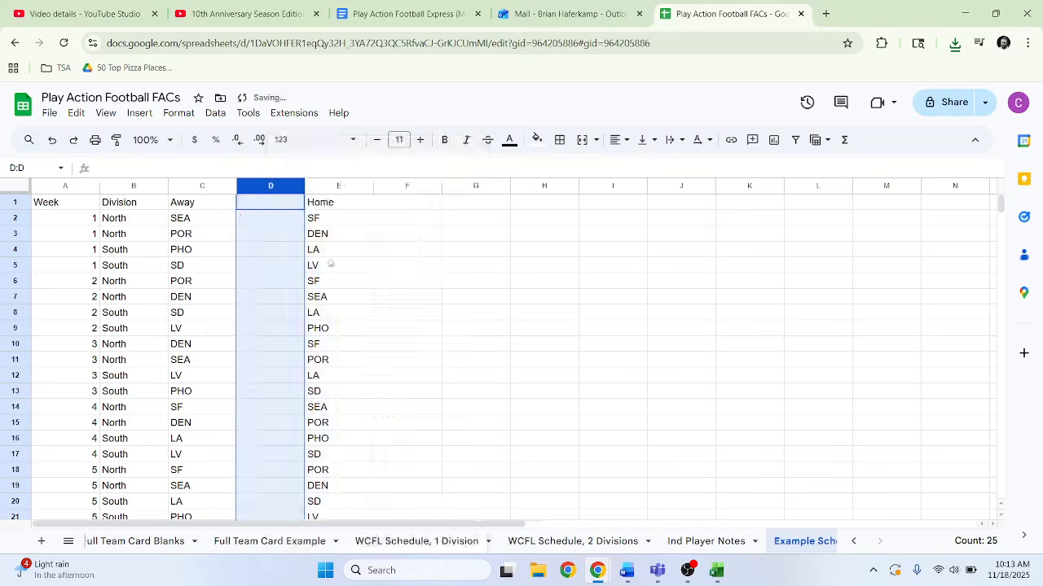
pyautogui.click(328, 189)
pyautogui.rightClick(329, 188)
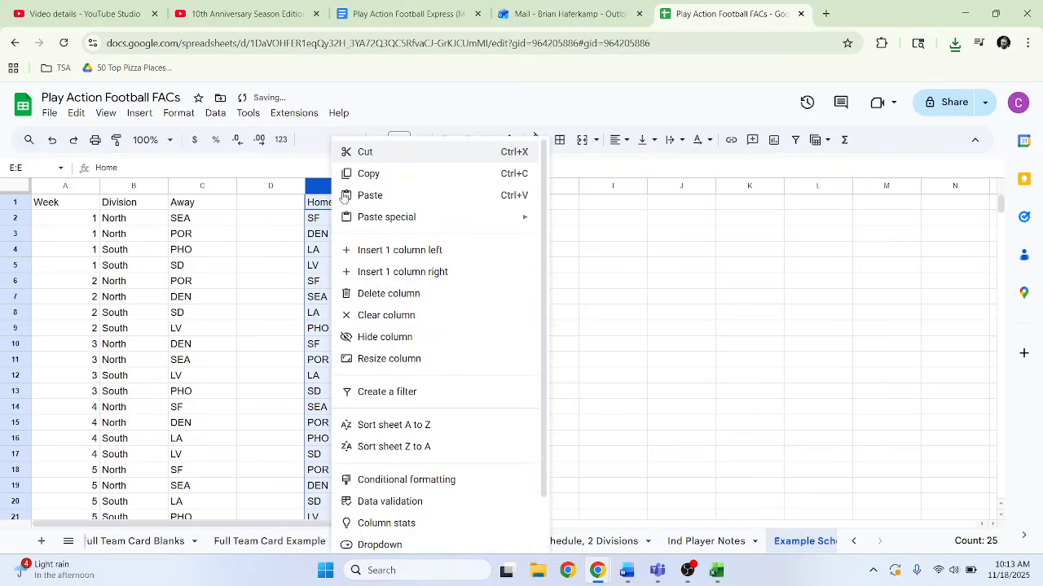
pyautogui.click(384, 250)
# Enter the header Scores in D1, above the first blank column.
pyautogui.click(256, 208)
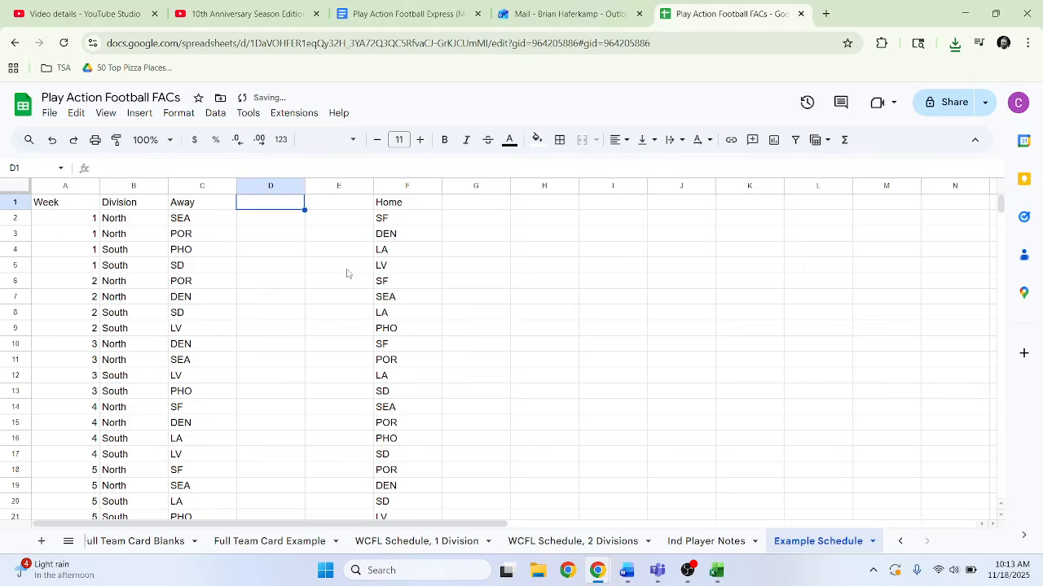
pyautogui.write('Scores')
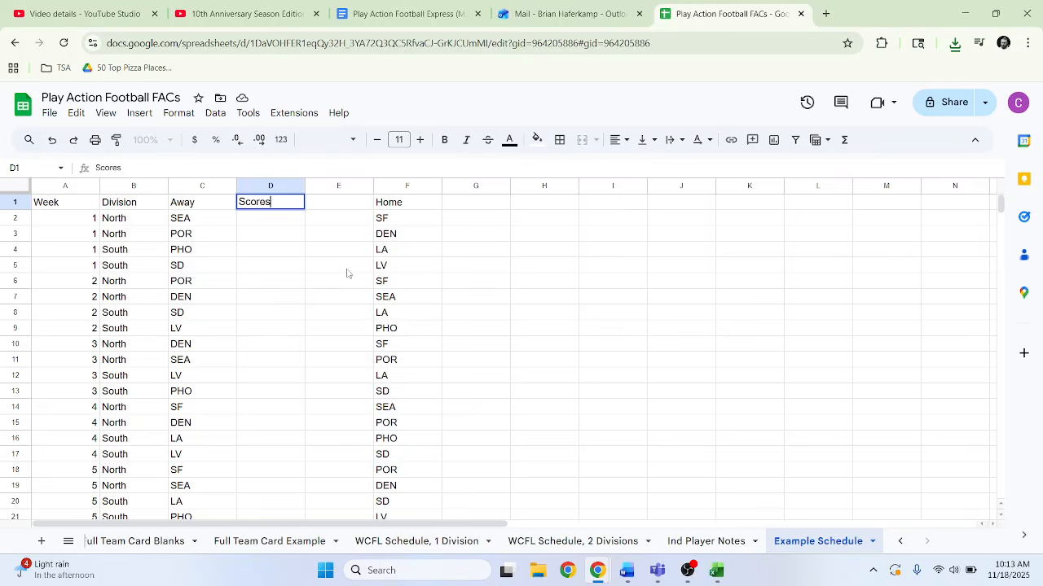
pyautogui.press('Tab')
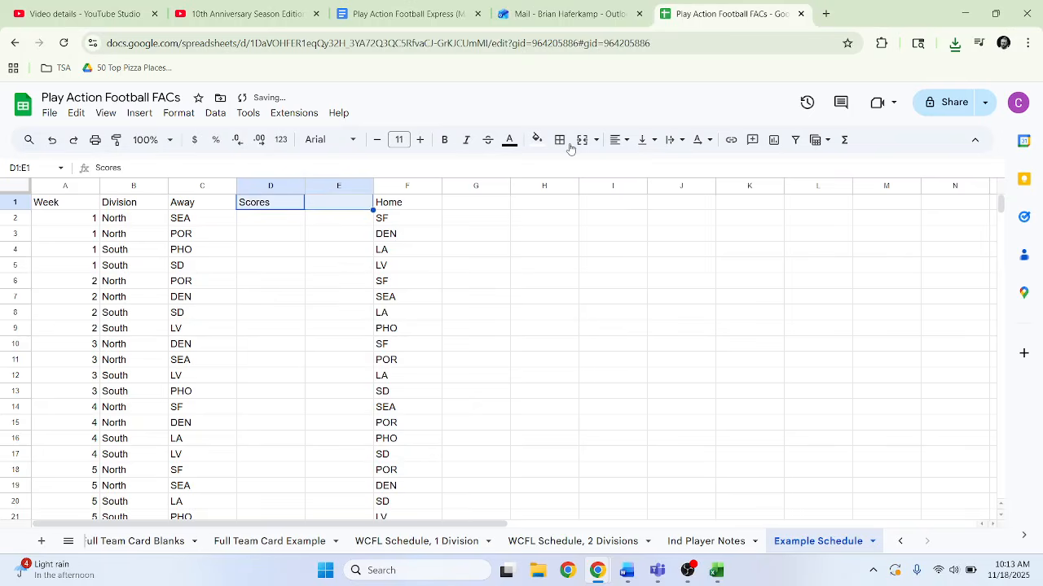
pyautogui.click(613, 249)
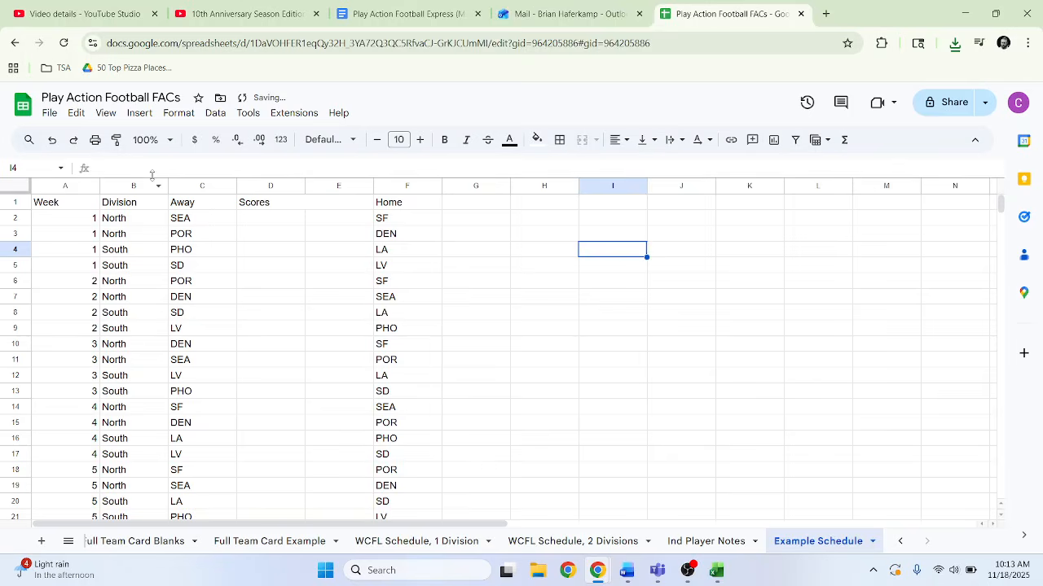
# Fit the widths of columns A to F to their contents.
pyautogui.moveTo(66, 186); pyautogui.dragTo(431, 194)
pyautogui.doubleClick(442, 186)
pyautogui.click(471, 343)
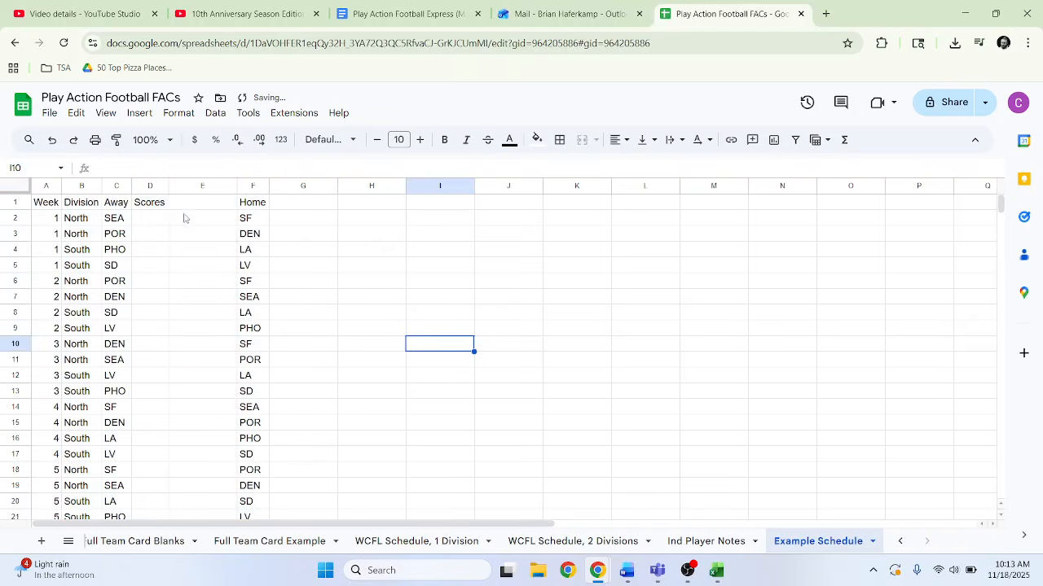
# Merge D1:E1 with the Scores header centered across it, and resize columns D and E to similar widths.
pyautogui.moveTo(162, 205); pyautogui.dragTo(203, 204)
pyautogui.click(582, 140)
pyautogui.click(621, 139)
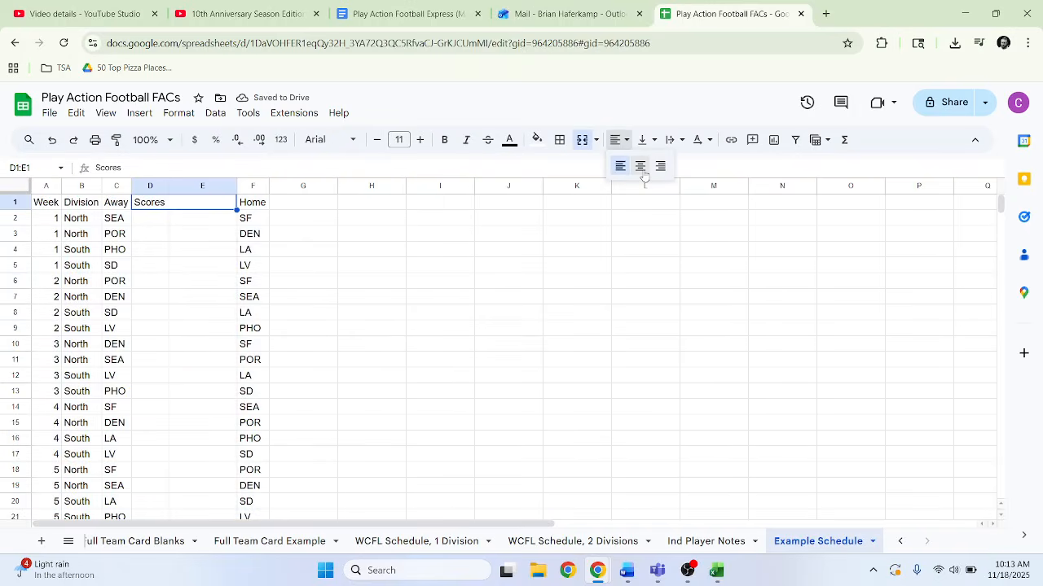
pyautogui.click(640, 167)
pyautogui.click(433, 316)
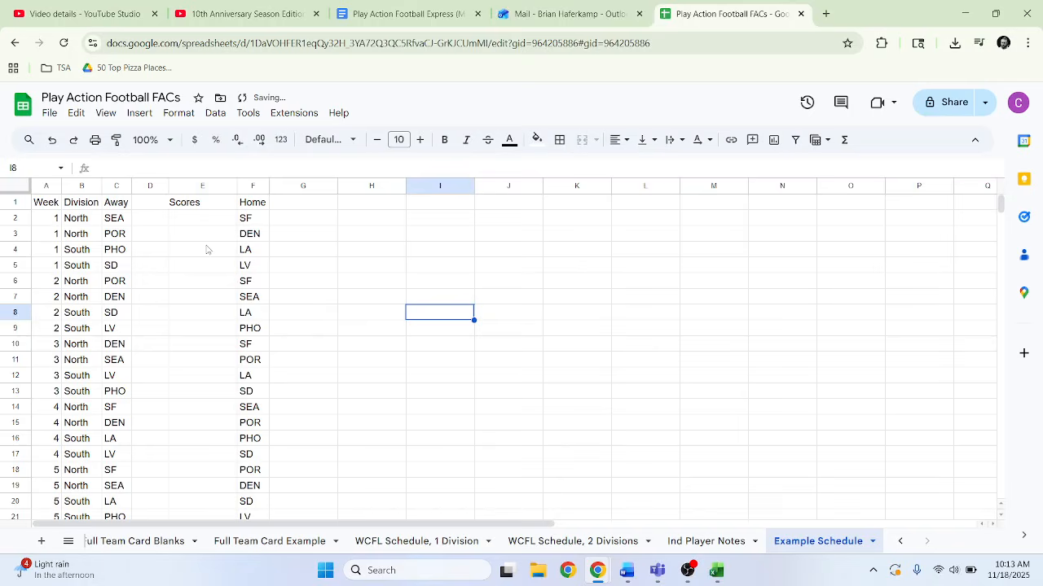
pyautogui.moveTo(168, 186); pyautogui.dragTo(193, 186)
pyautogui.moveTo(259, 186); pyautogui.dragTo(245, 187)
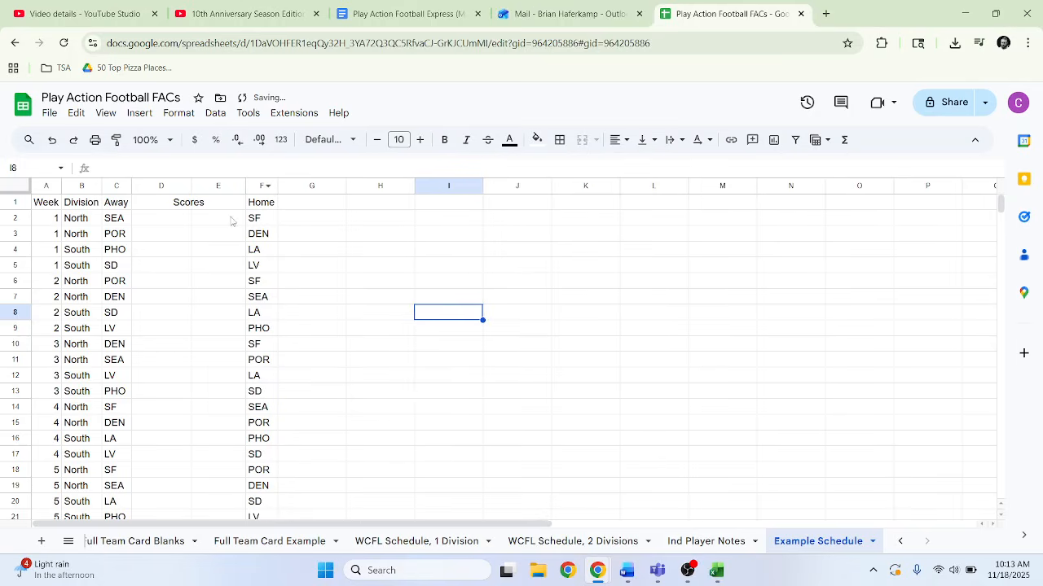
# Center the contents of columns A to F horizontally.
pyautogui.click(50, 205)
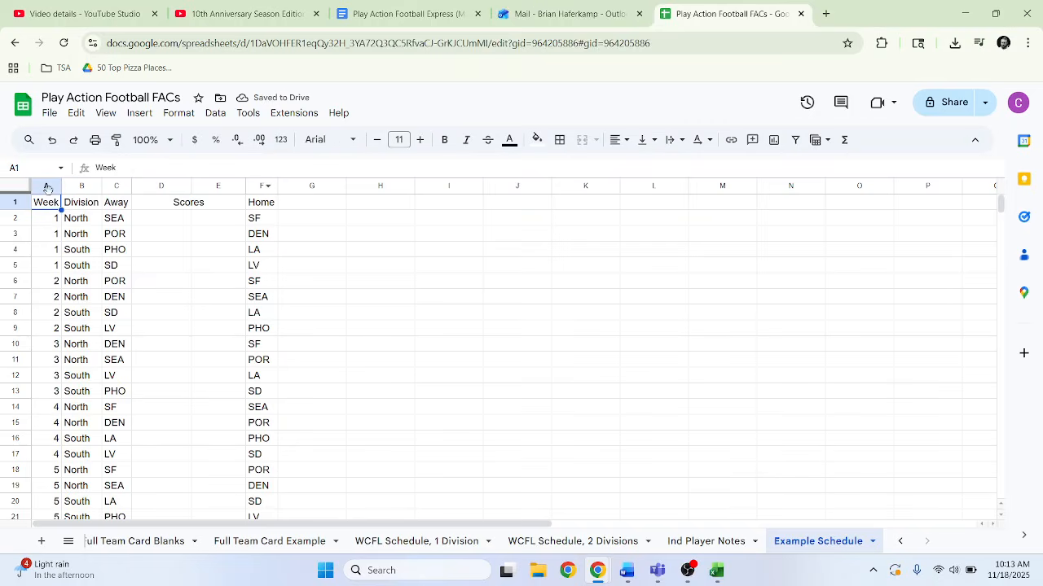
pyautogui.moveTo(45, 189); pyautogui.dragTo(255, 186)
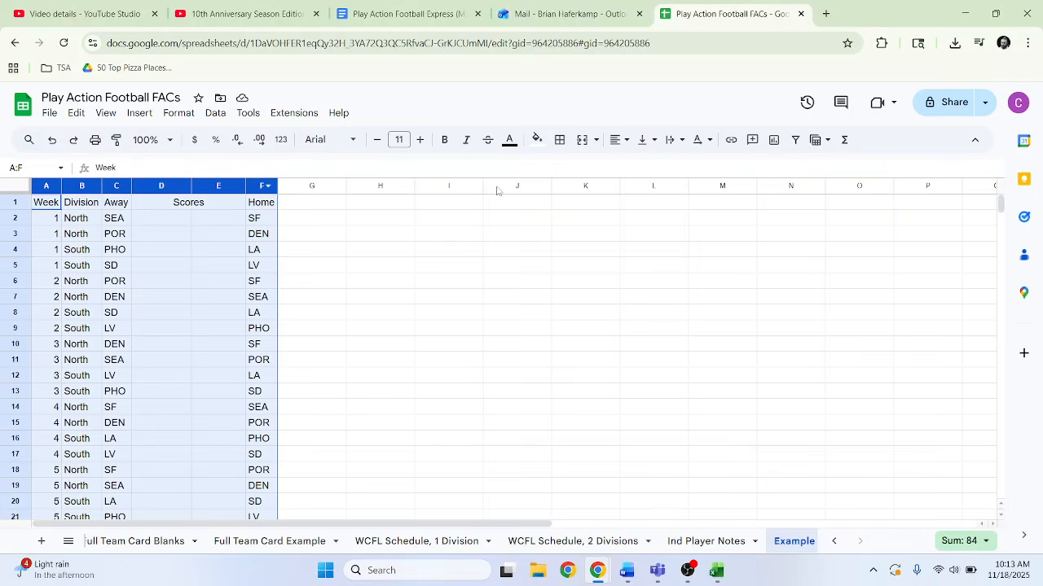
pyautogui.click(619, 139)
pyautogui.click(635, 169)
pyautogui.click(559, 330)
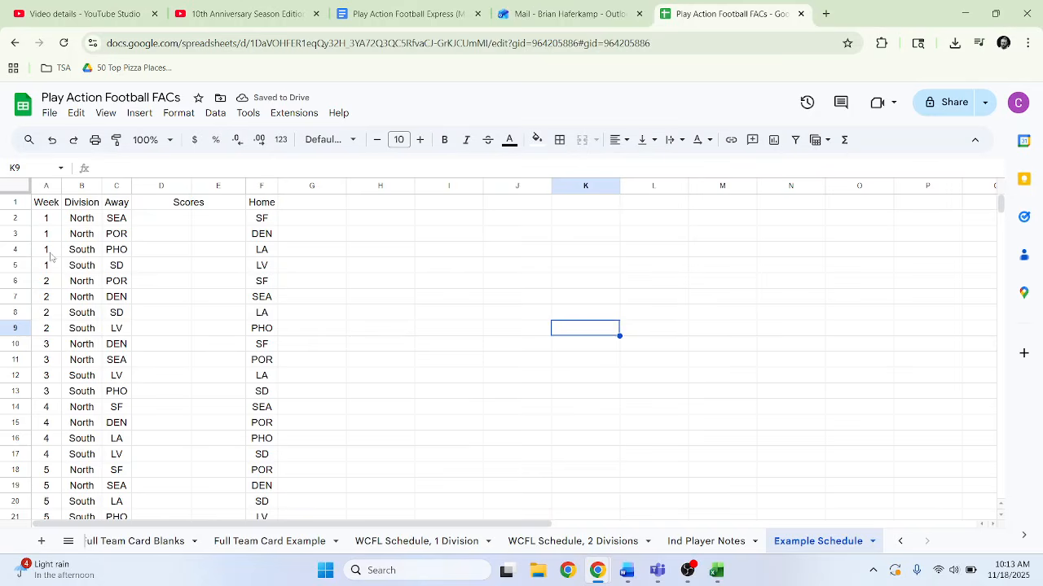
# Add a top border to A6:F6 to separate the Week 1 games from Week 2.
pyautogui.moveTo(47, 281); pyautogui.dragTo(262, 283)
pyautogui.click(264, 285)
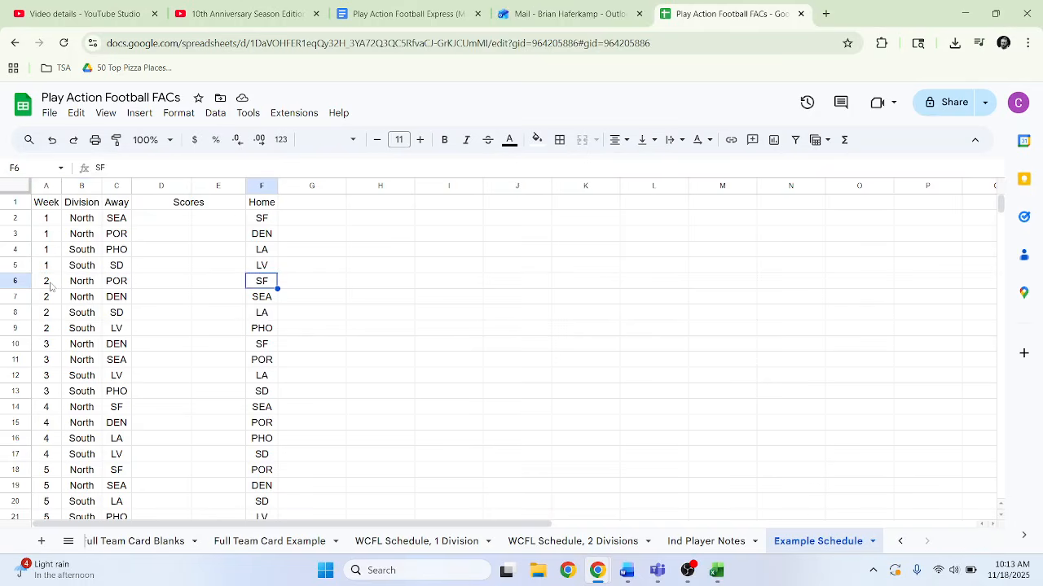
pyautogui.moveTo(51, 285); pyautogui.dragTo(259, 285)
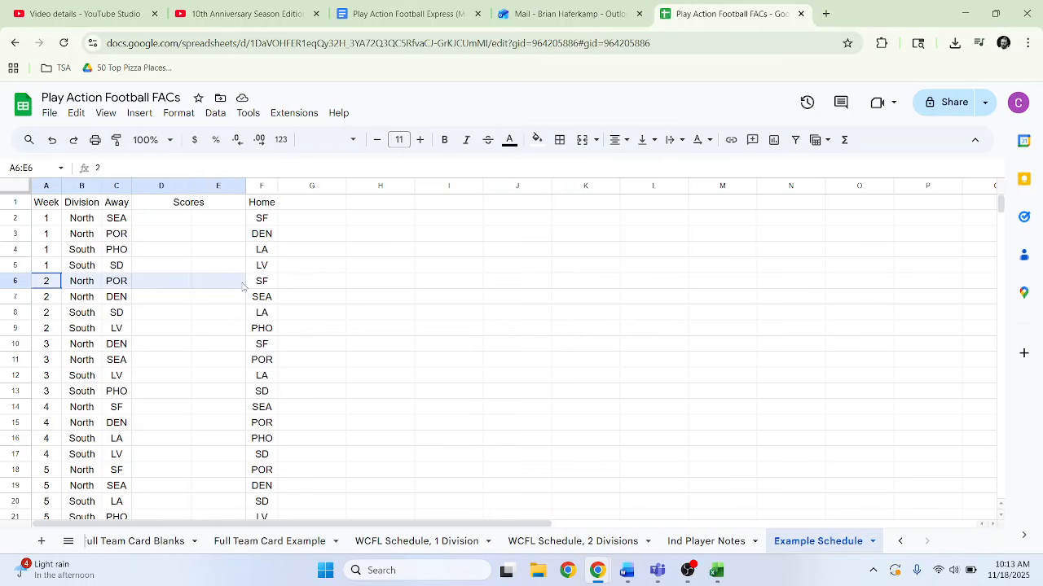
pyautogui.click(560, 140)
pyautogui.click(600, 193)
pyautogui.click(449, 328)
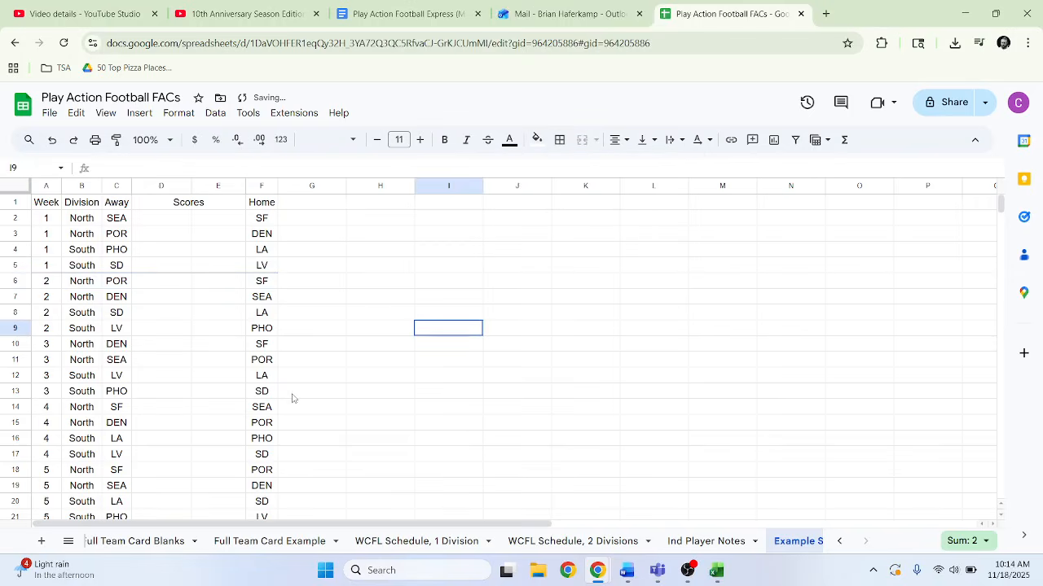
# Review the Week 1 North and South matchups and the rest of the schedule down to Week 6.
pyautogui.moveTo(46, 220); pyautogui.dragTo(270, 265)
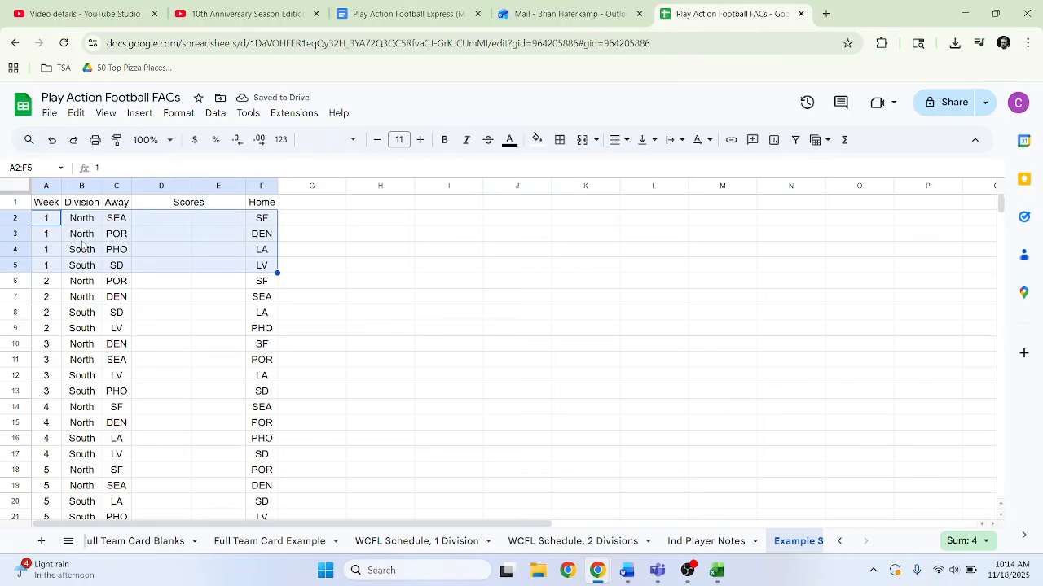
pyautogui.moveTo(53, 220); pyautogui.dragTo(273, 237)
pyautogui.moveTo(57, 253); pyautogui.dragTo(262, 268)
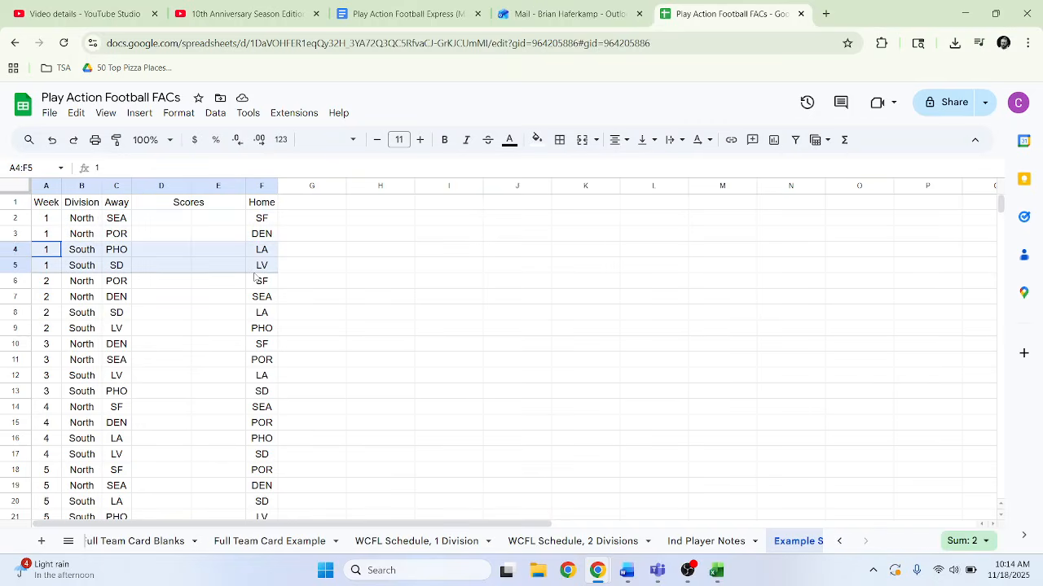
pyautogui.scroll(-3, 150, 349)
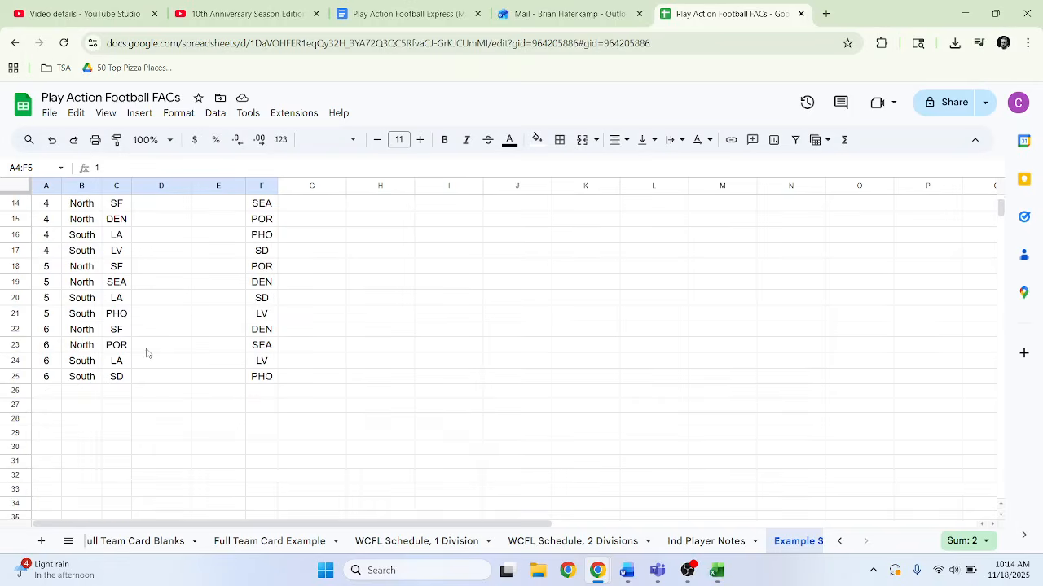
pyautogui.scroll(3, 187, 406)
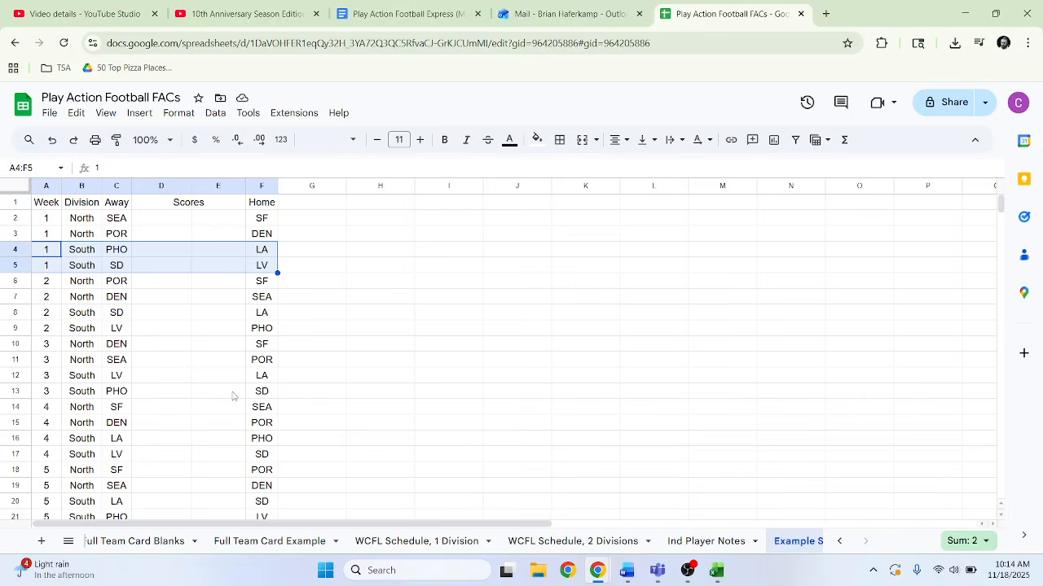
pyautogui.click(267, 297)
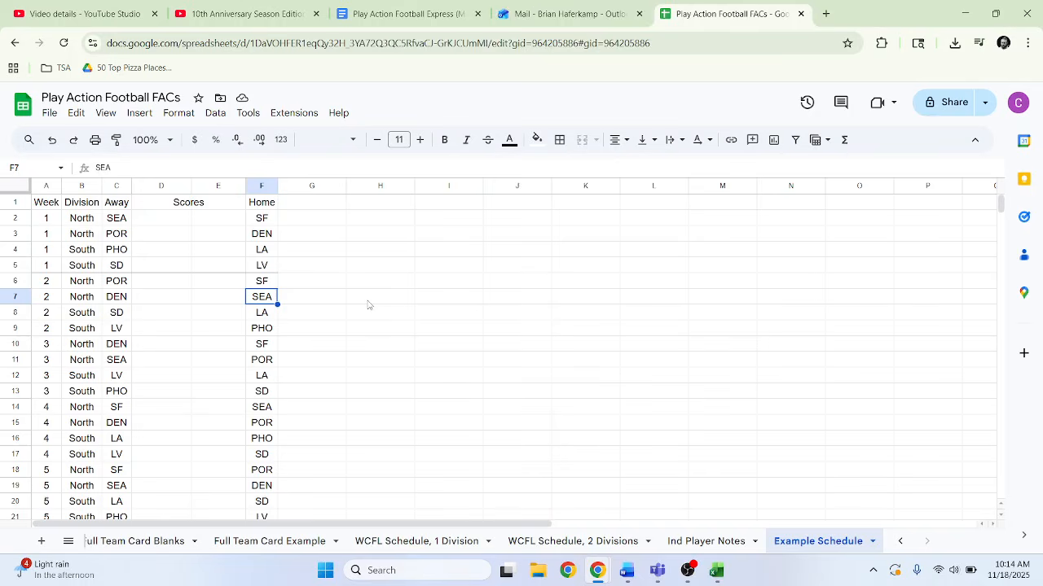
# Add a top border to A10:F10 to separate the Week 2 games from Week 3.
pyautogui.moveTo(47, 346); pyautogui.dragTo(265, 345)
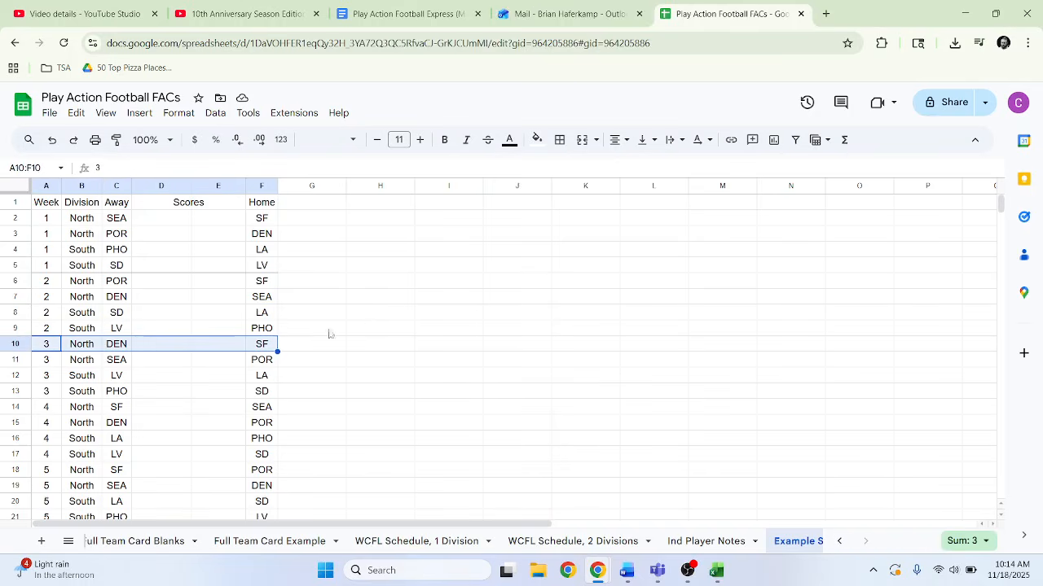
pyautogui.click(560, 139)
pyautogui.click(590, 193)
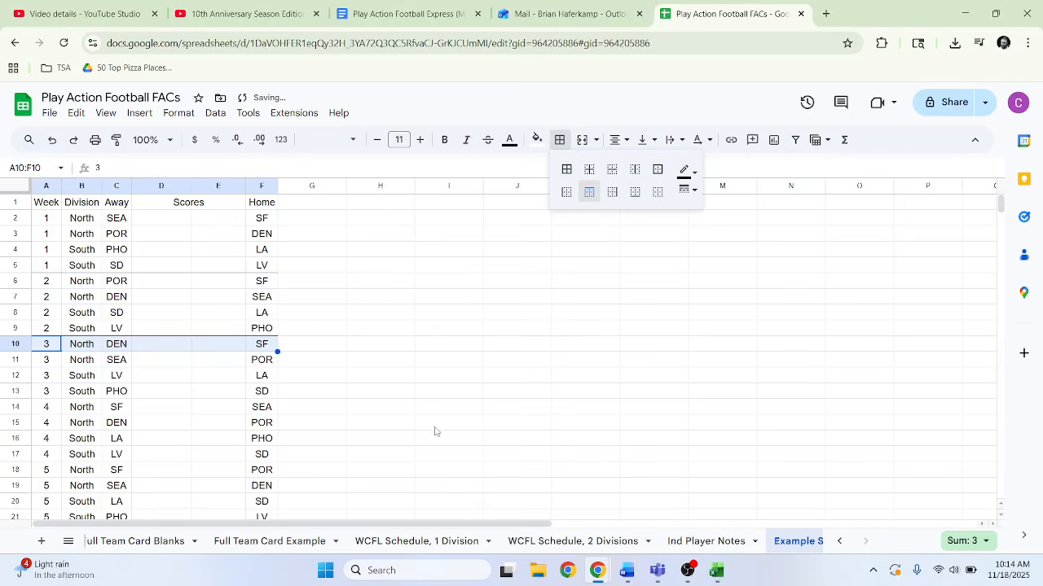
# Examine the repeated North and South schedule tables on the WCFL Schedule, 2 Divisions sheet.
pyautogui.click(578, 543)
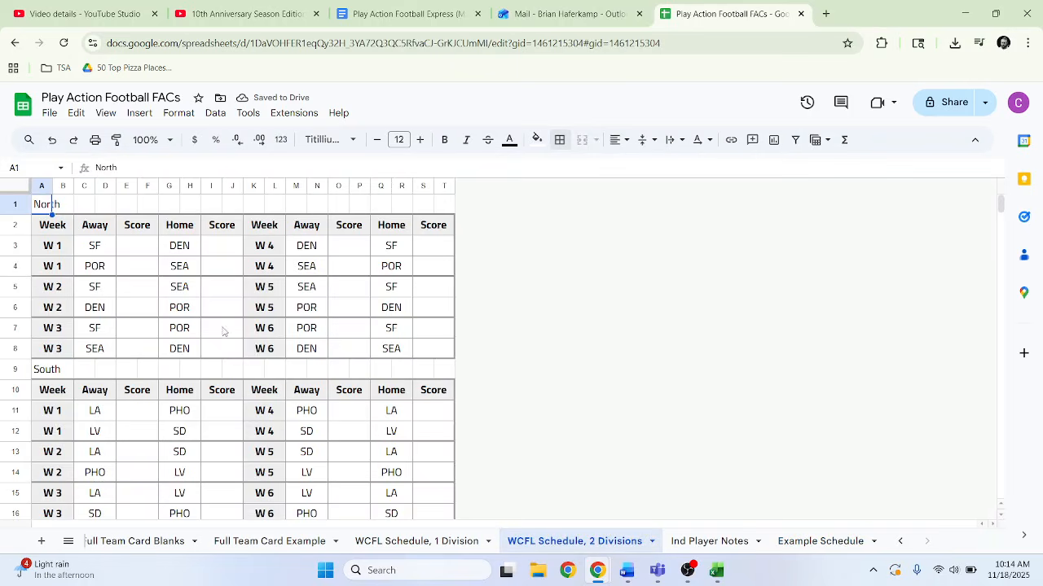
pyautogui.scroll(-3, 224, 350)
pyautogui.scroll(3, 224, 361)
pyautogui.scroll(-6, 208, 368)
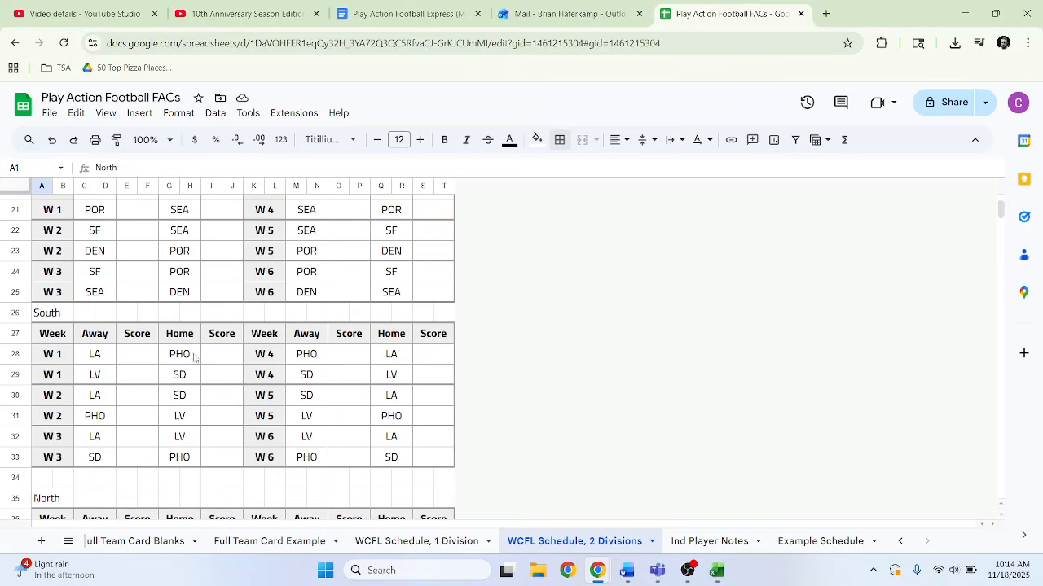
pyautogui.scroll(-3, 182, 452)
pyautogui.scroll(-8, 182, 452)
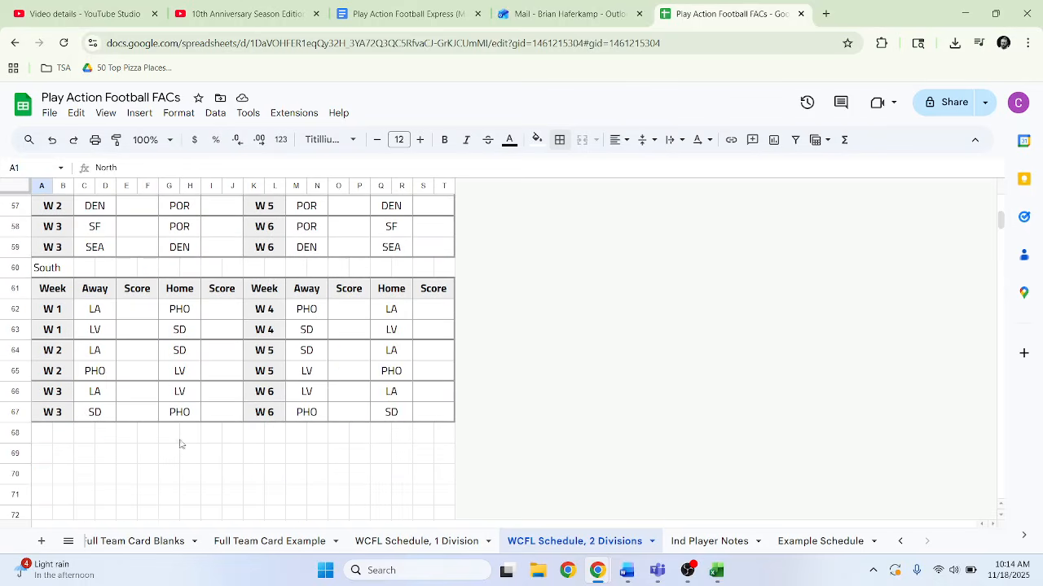
pyautogui.scroll(8, 157, 403)
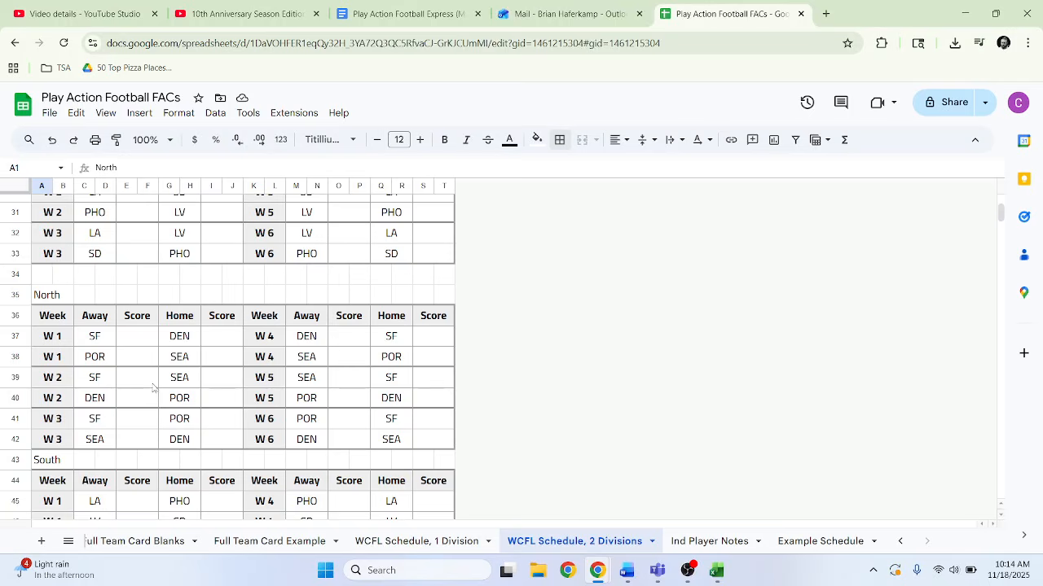
pyautogui.scroll(-9, 109, 428)
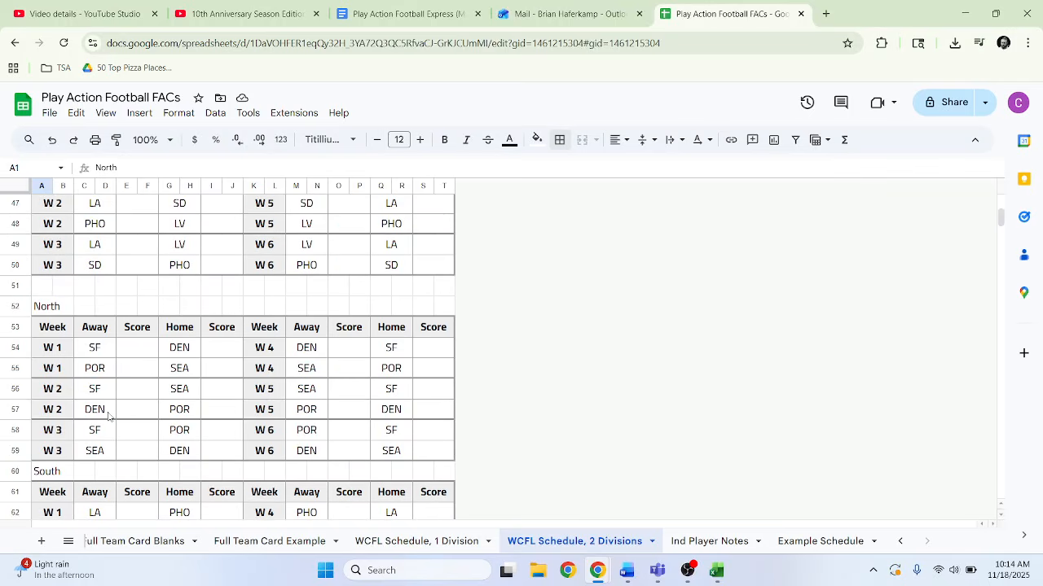
pyautogui.scroll(18, 106, 392)
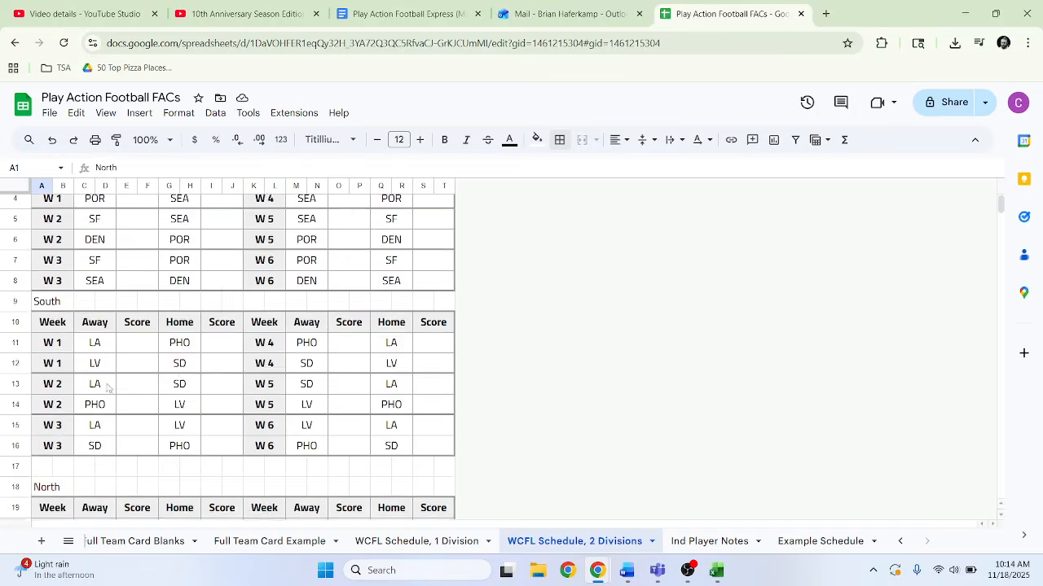
# Open the print settings for the WCFL Schedule, 2 Divisions sheet and look through the page preview.
pyautogui.click(96, 139)
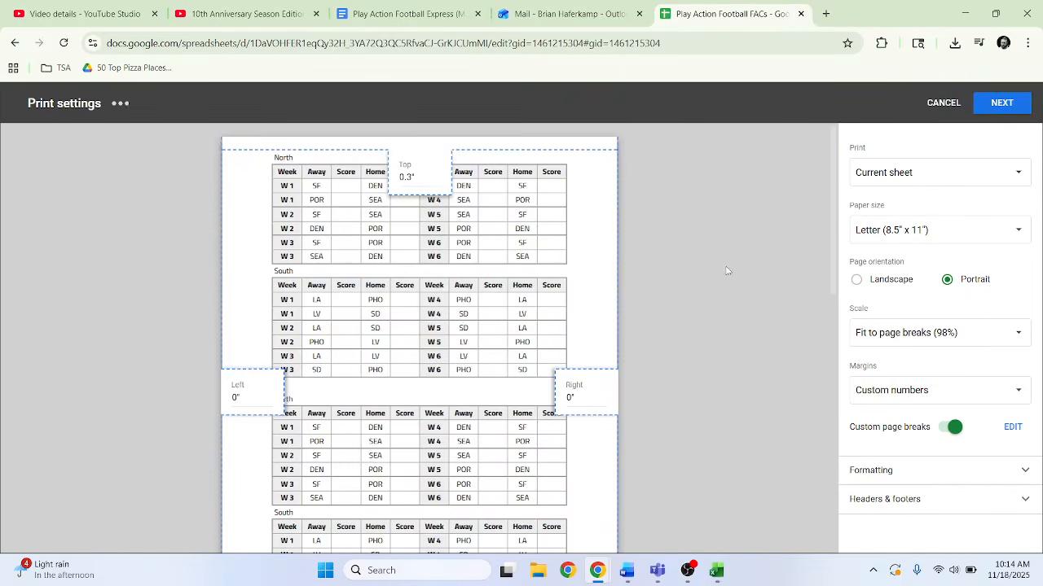
pyautogui.scroll(-3, 581, 326)
pyautogui.scroll(3, 581, 326)
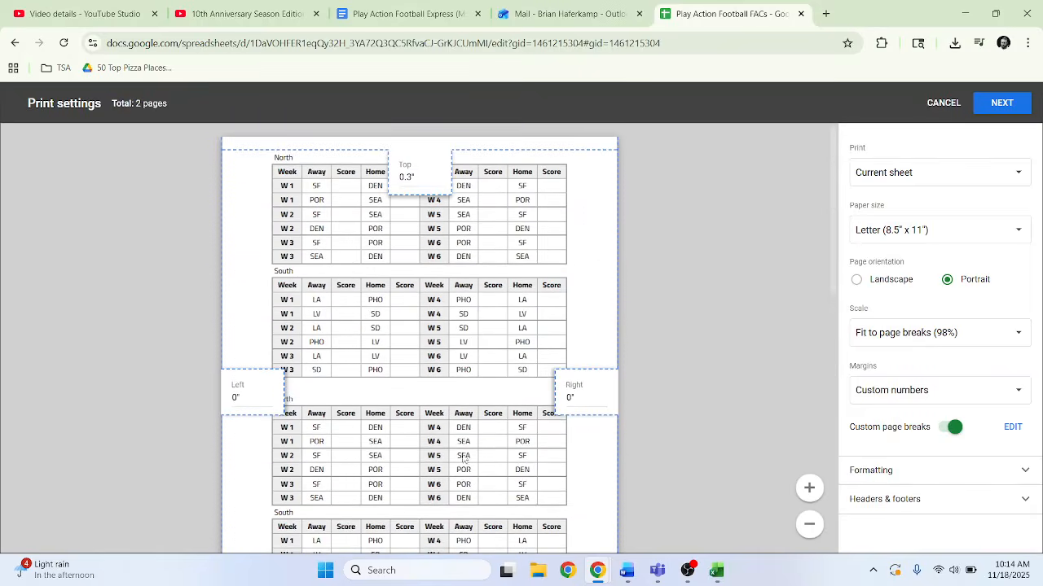
pyautogui.scroll(-7, 421, 475)
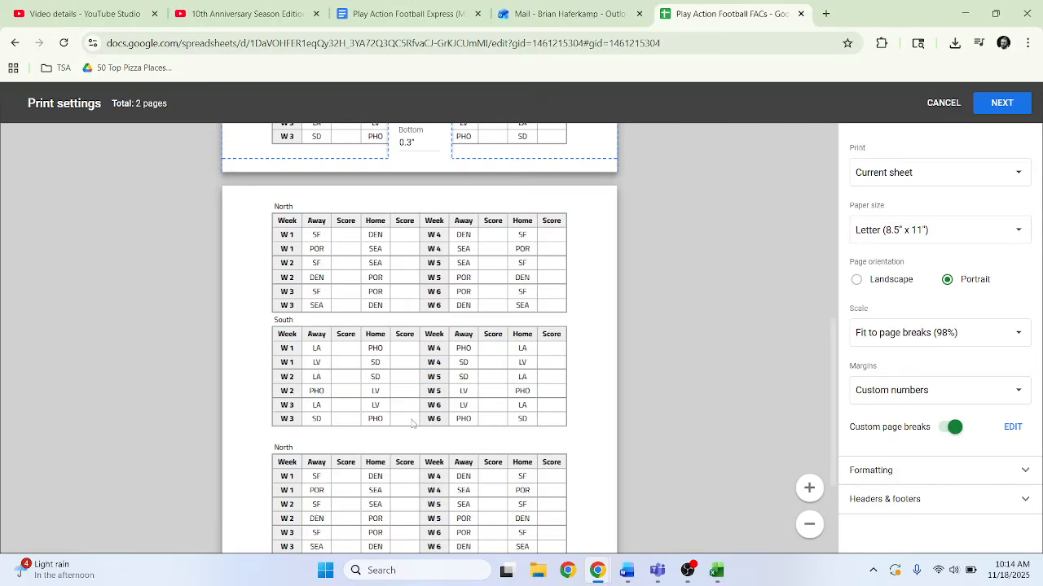
# Look through the remaining page preview, continue to the print dialog, and check both schedule pages there.
pyautogui.scroll(-2, 401, 413)
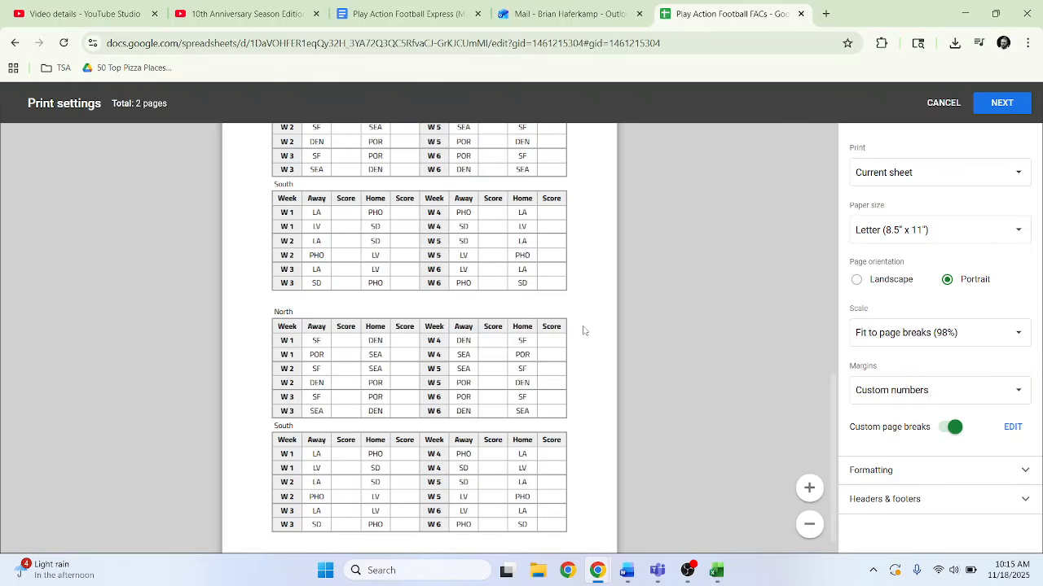
pyautogui.scroll(2, 583, 330)
pyautogui.click(1001, 102)
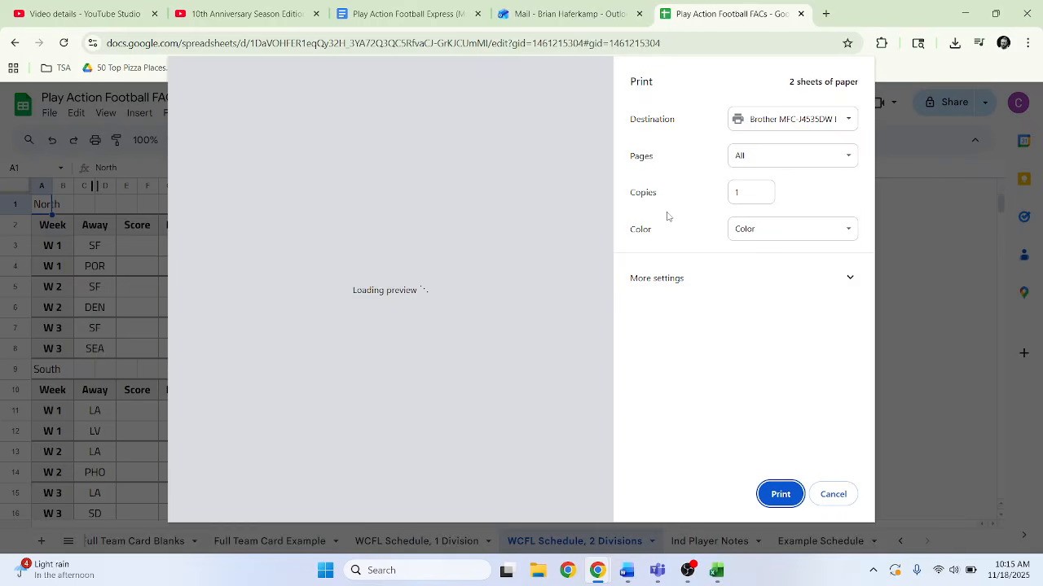
pyautogui.scroll(-3, 571, 299)
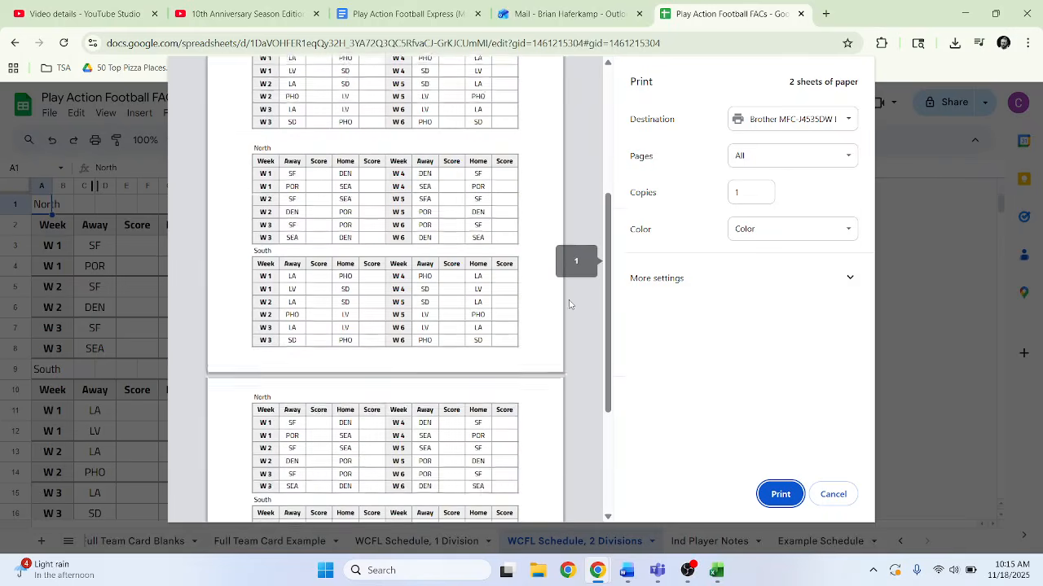
pyautogui.scroll(2, 570, 300)
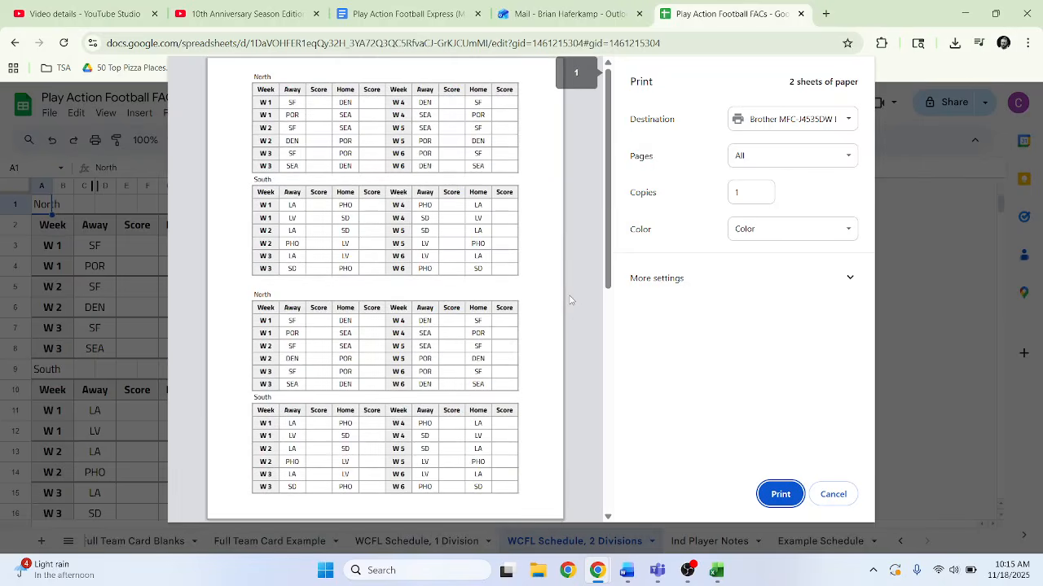
# Enable printing on both sides in the additional print settings, check the pages, and close the dialog without printing.
pyautogui.click(715, 293)
pyautogui.scroll(-2, 713, 452)
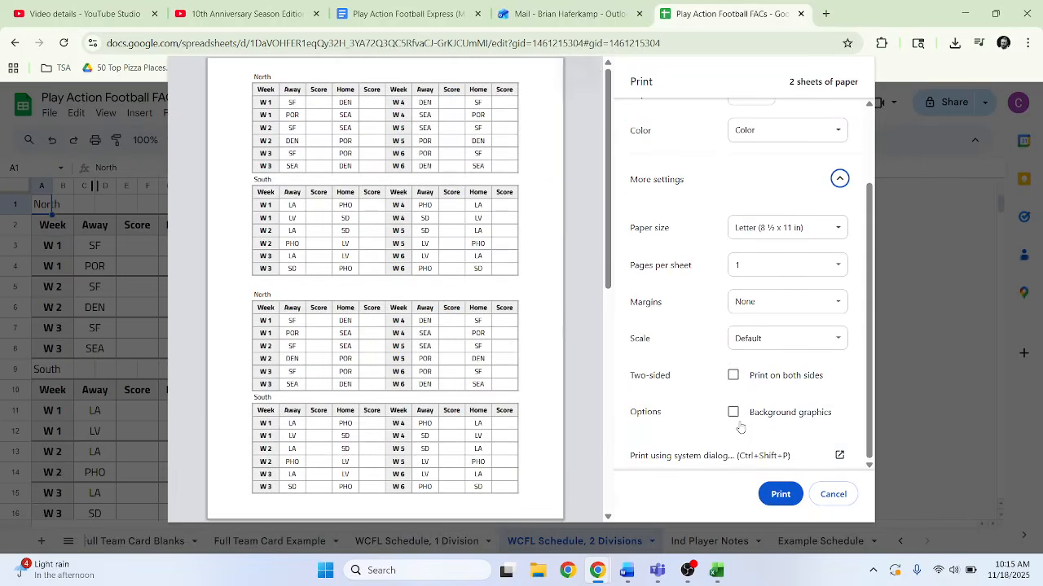
pyautogui.click(733, 375)
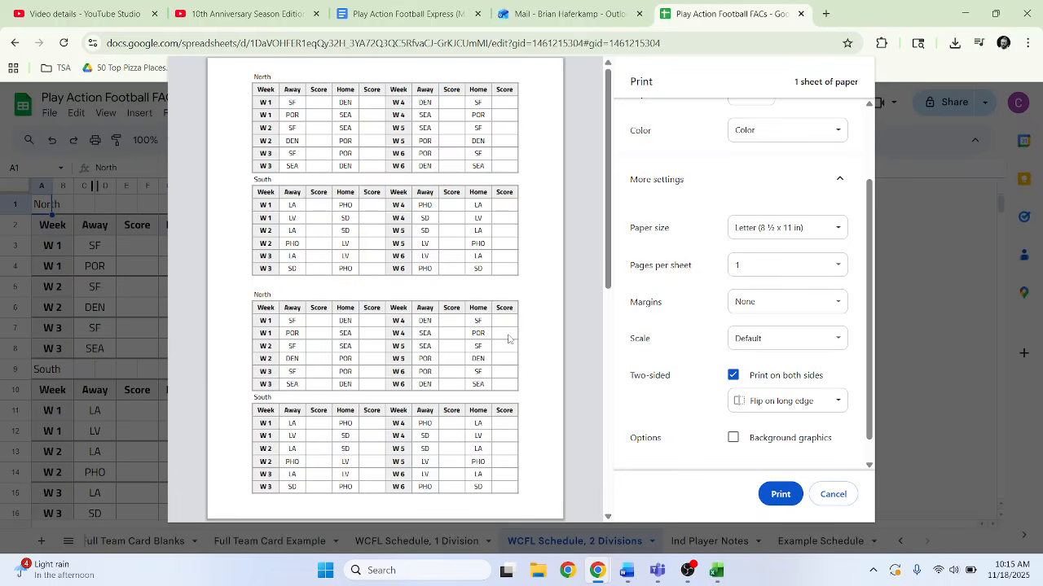
pyautogui.scroll(-5, 534, 312)
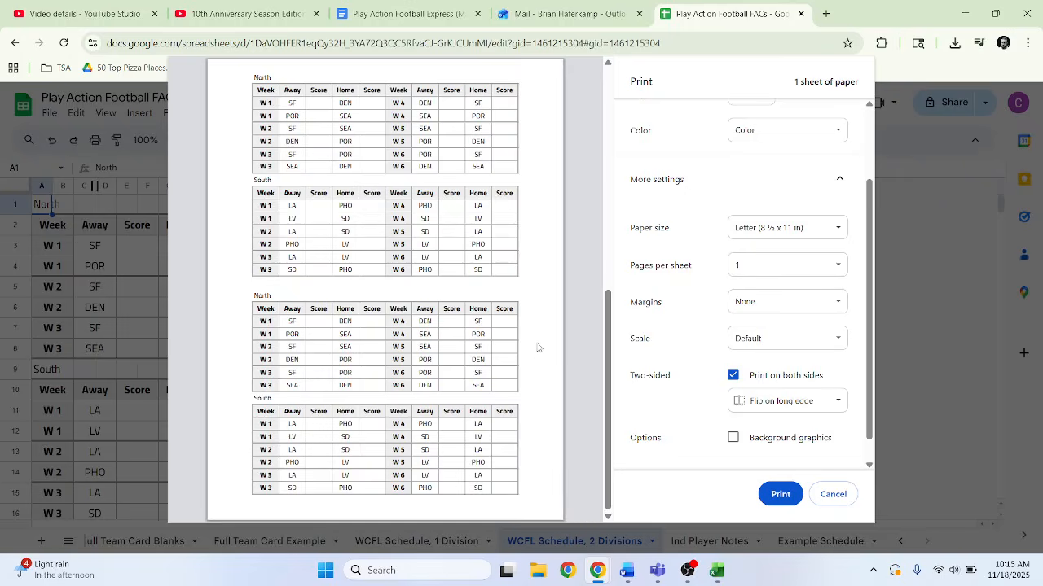
pyautogui.click(830, 496)
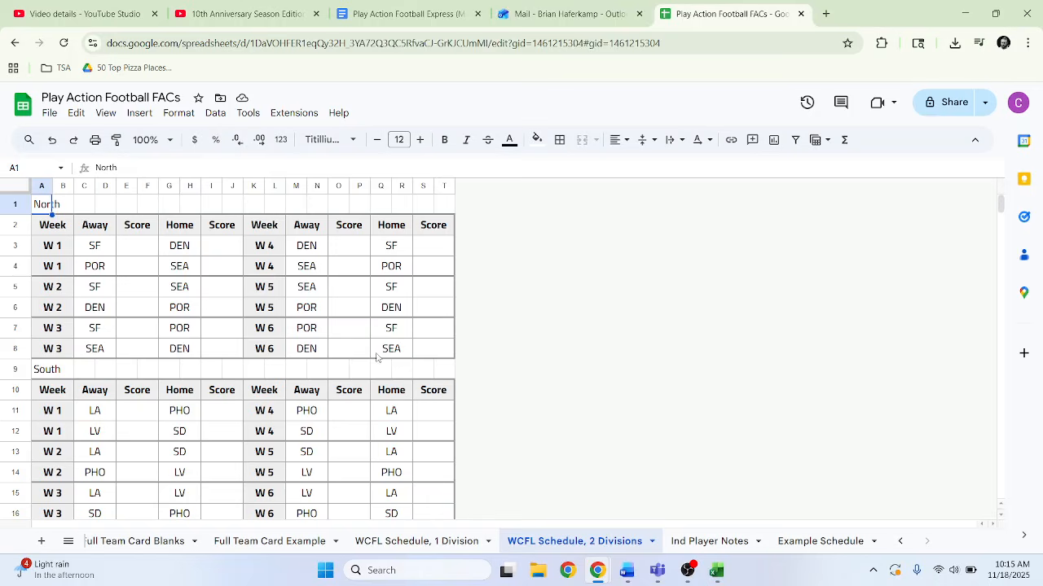
# Switch from the WCFL Schedule, 2 Divisions sheet to the Example Schedule sheet and review its games through Week 6.
pyautogui.scroll(-7, 464, 403)
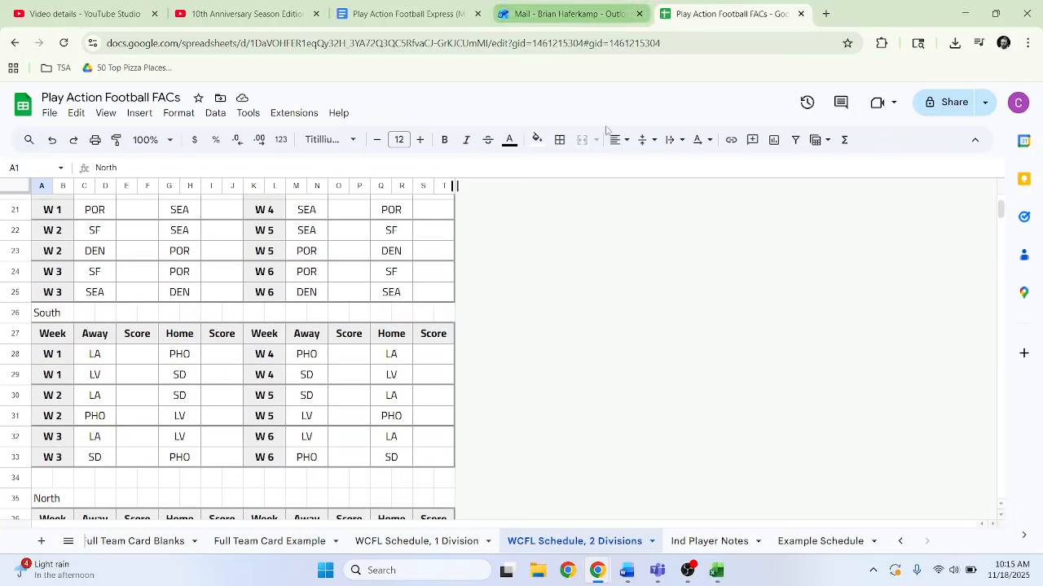
pyautogui.click(804, 549)
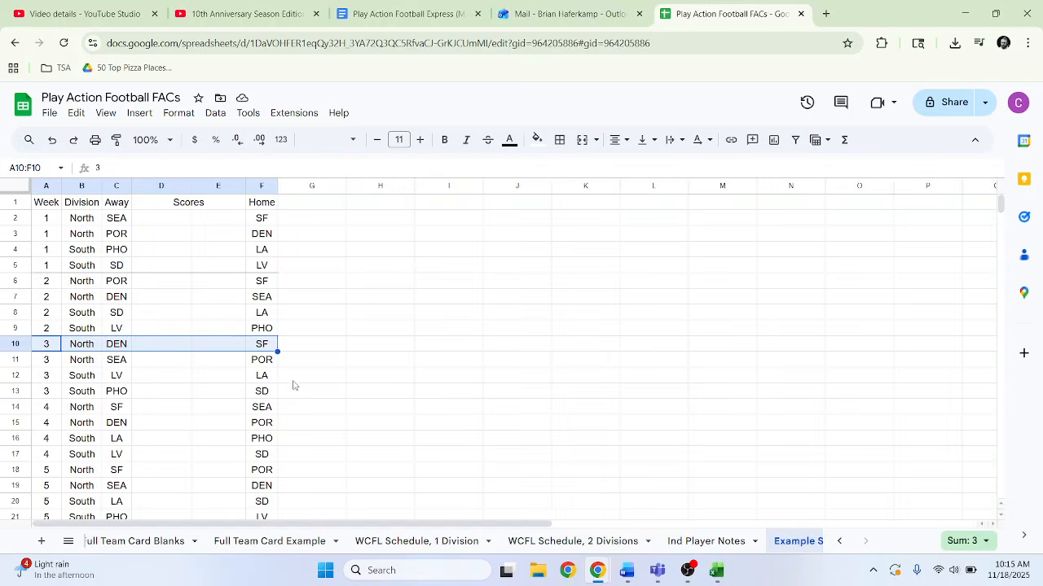
pyautogui.hotkey('ctrl', 'z')
pyautogui.click(417, 456)
pyautogui.scroll(-2, 163, 415)
pyautogui.scroll(1, 154, 391)
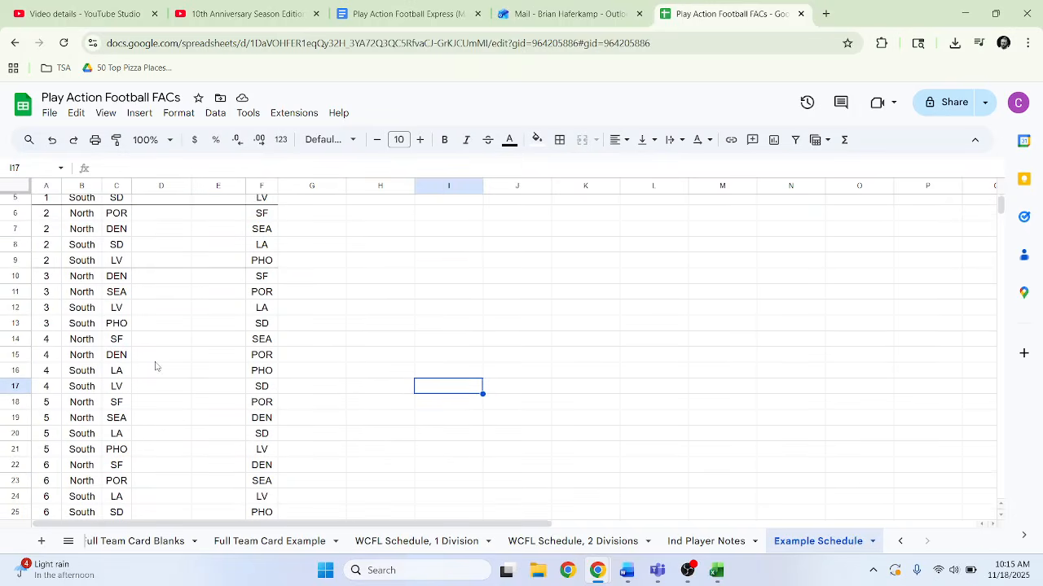
# Slightly narrow column D, the first of the two Scores columns, on the Example Schedule sheet.
pyautogui.scroll(1, 159, 348)
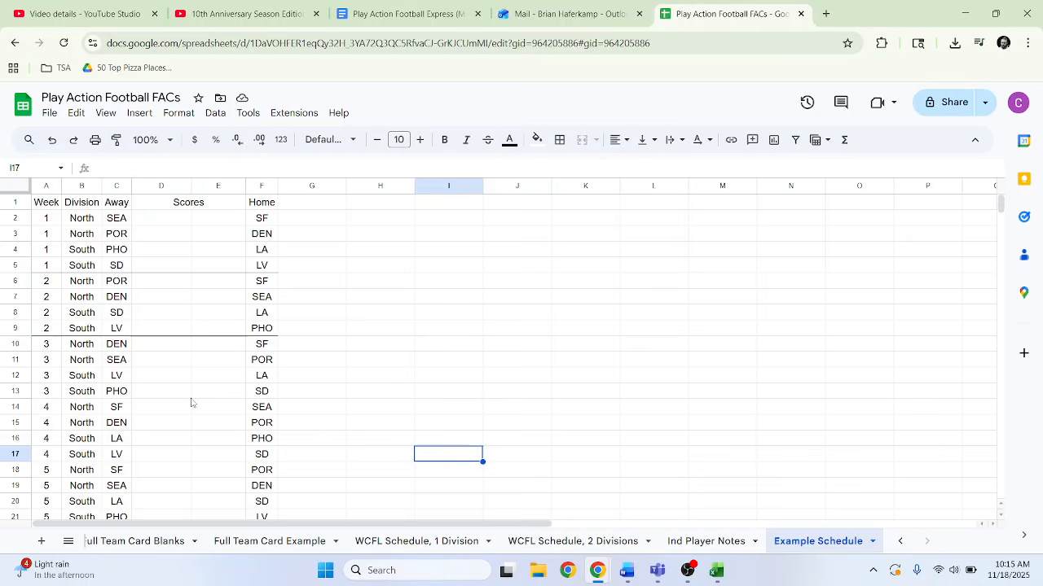
pyautogui.moveTo(191, 185); pyautogui.dragTo(190, 186)
pyautogui.click(407, 319)
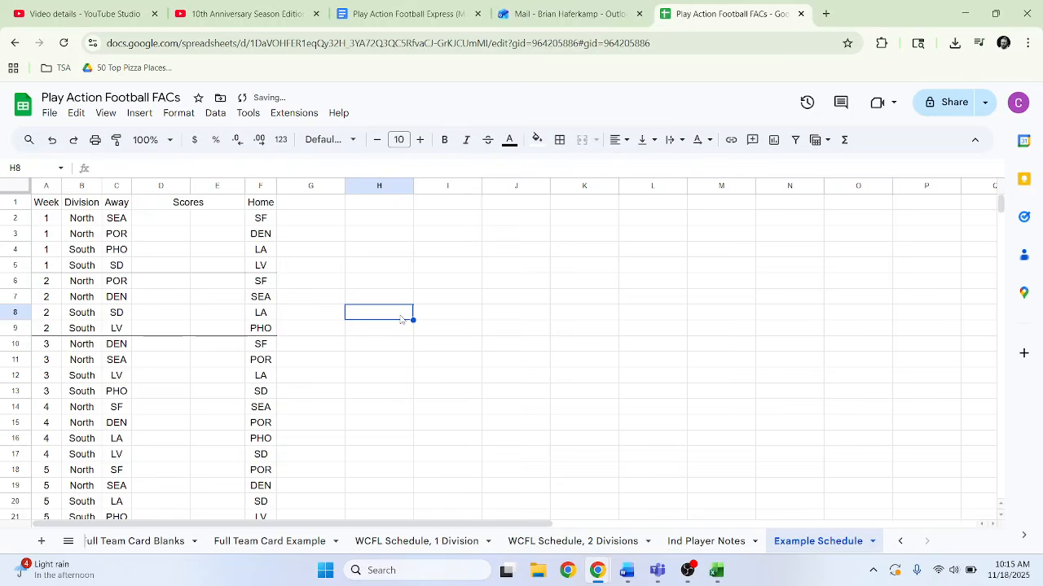